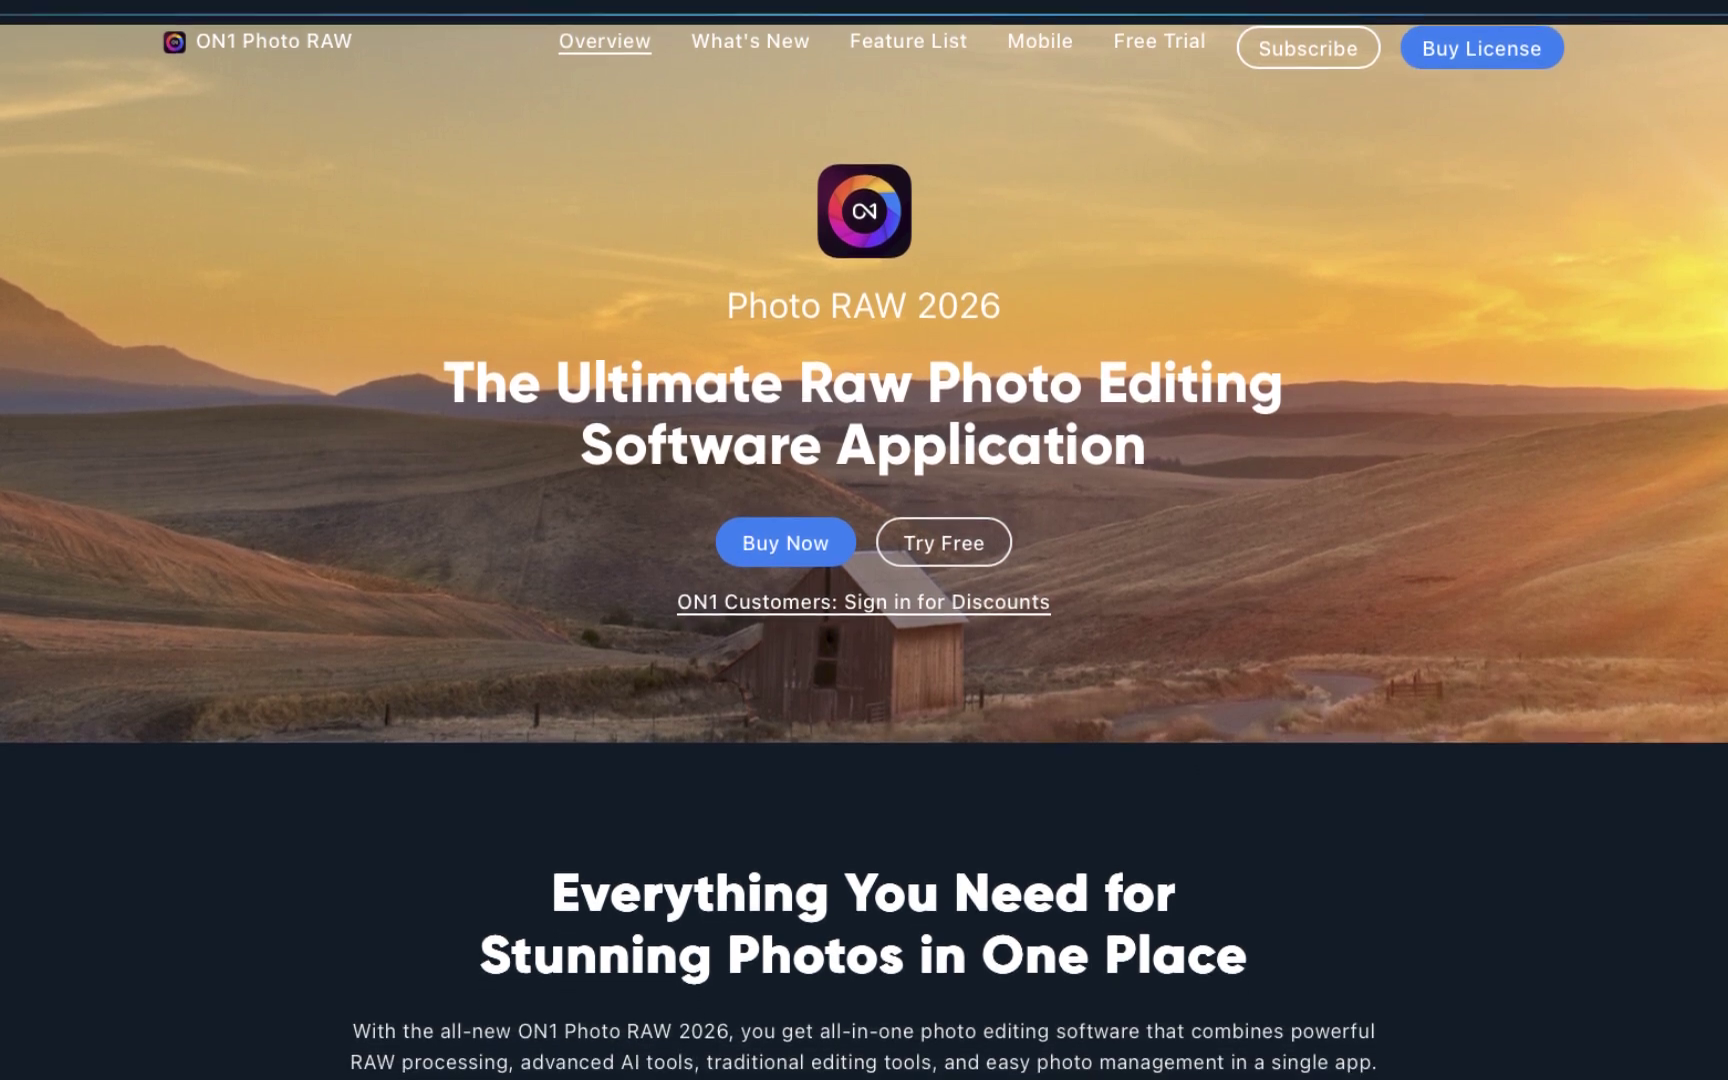
- Scroll down the ON1 Photo RAW 2026 product page to the feature cards
{"action": "scroll", "coordinate": [864, 540], "scroll_direction": "down", "scroll_amount": 1}
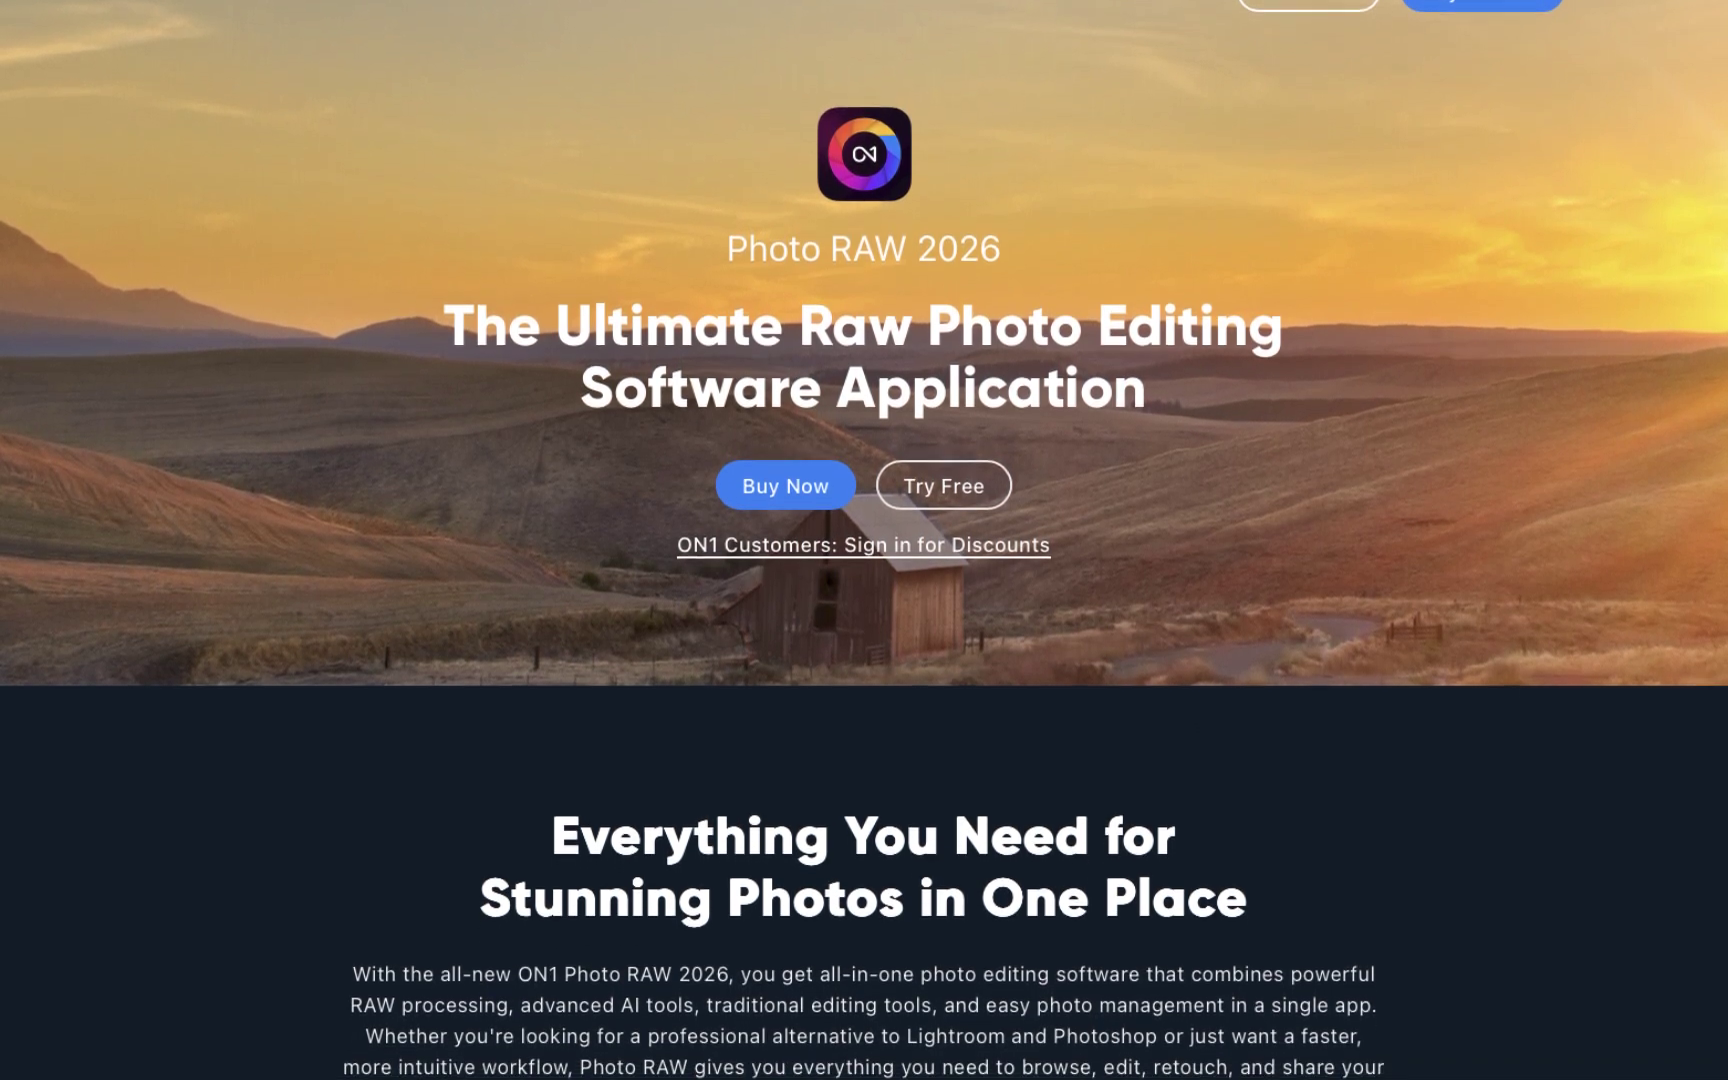
{"action": "scroll", "coordinate": [864, 540], "scroll_direction": "down", "scroll_amount": 1}
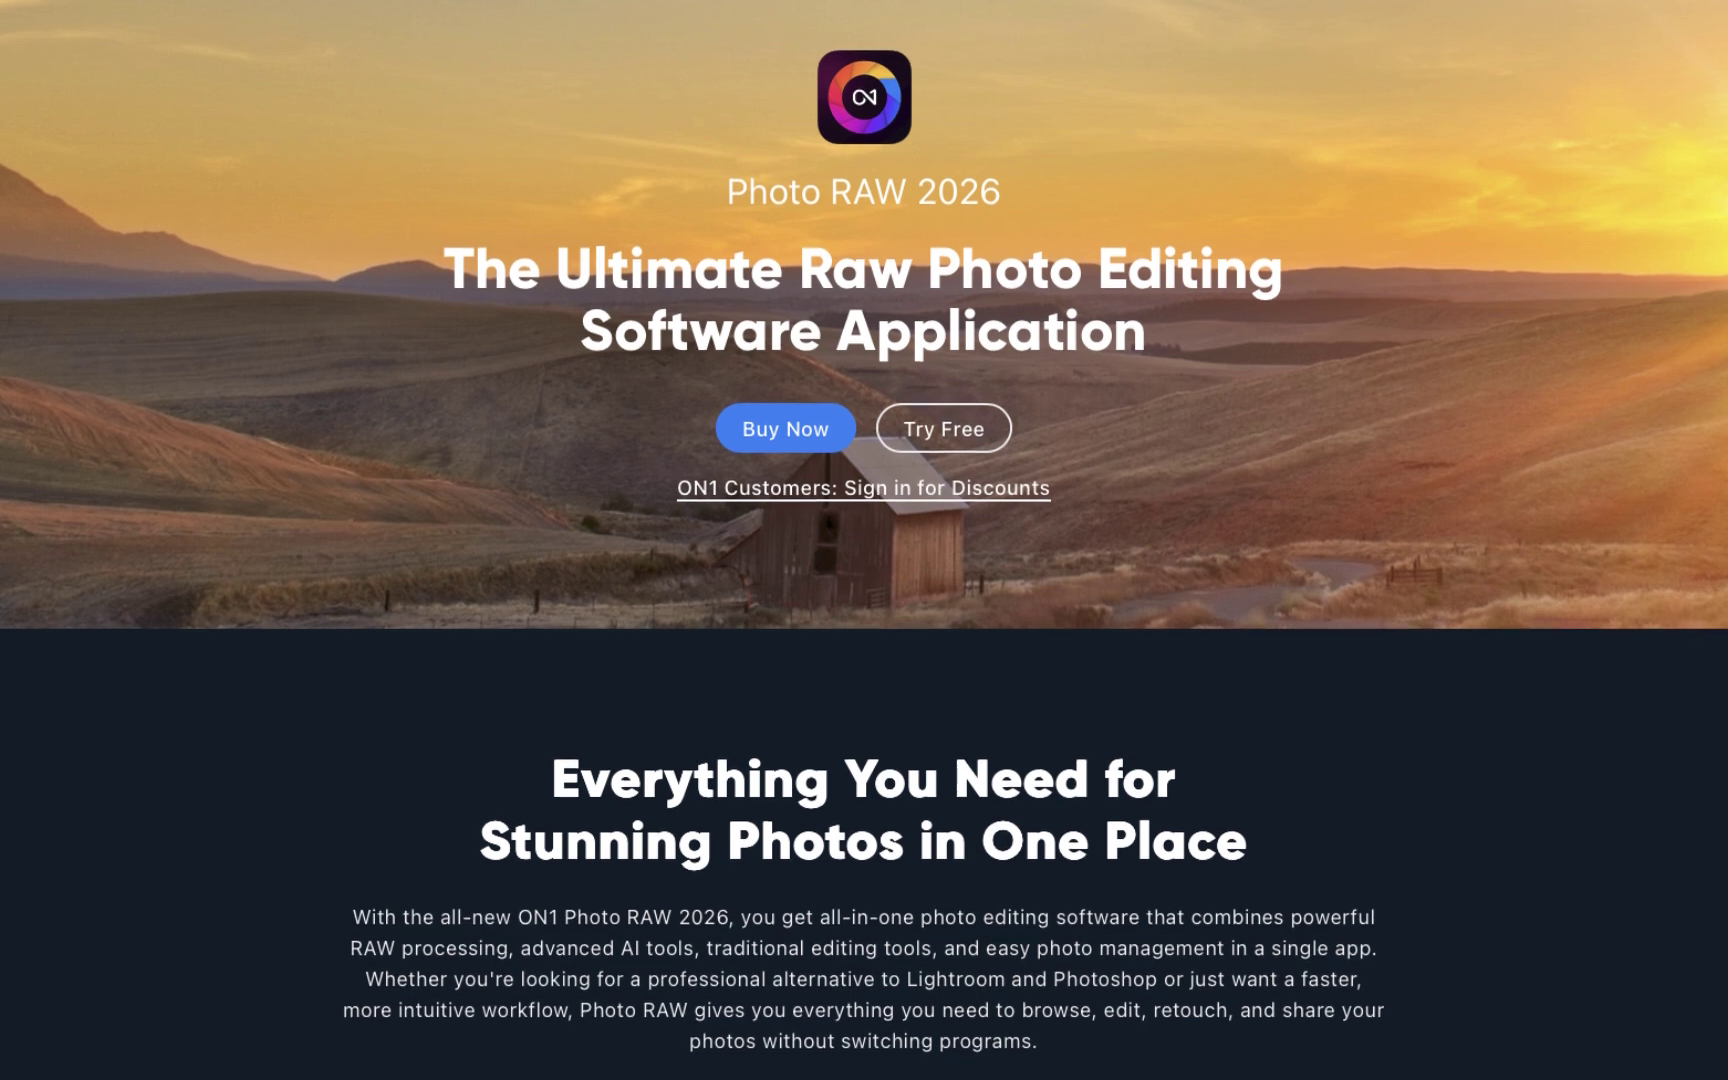
{"action": "scroll", "coordinate": [864, 540], "scroll_direction": "down", "scroll_amount": 1}
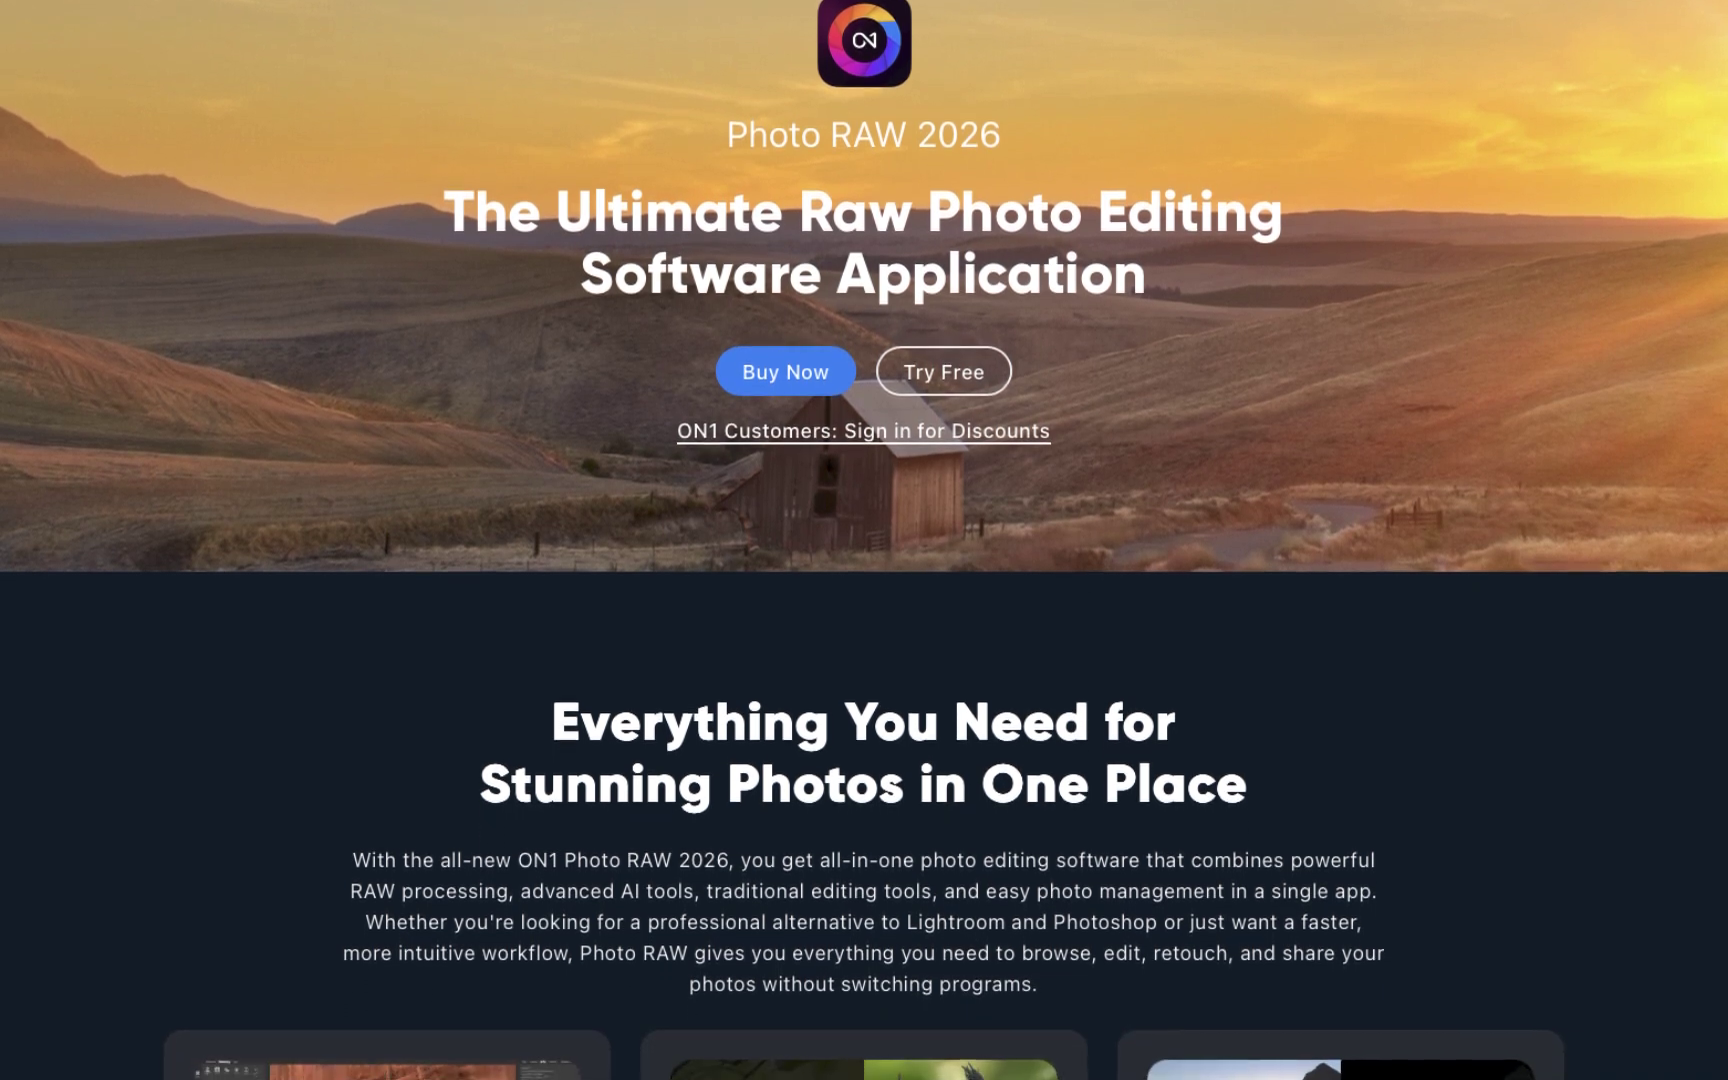
{"action": "scroll", "coordinate": [864, 540], "scroll_direction": "down", "scroll_amount": 1}
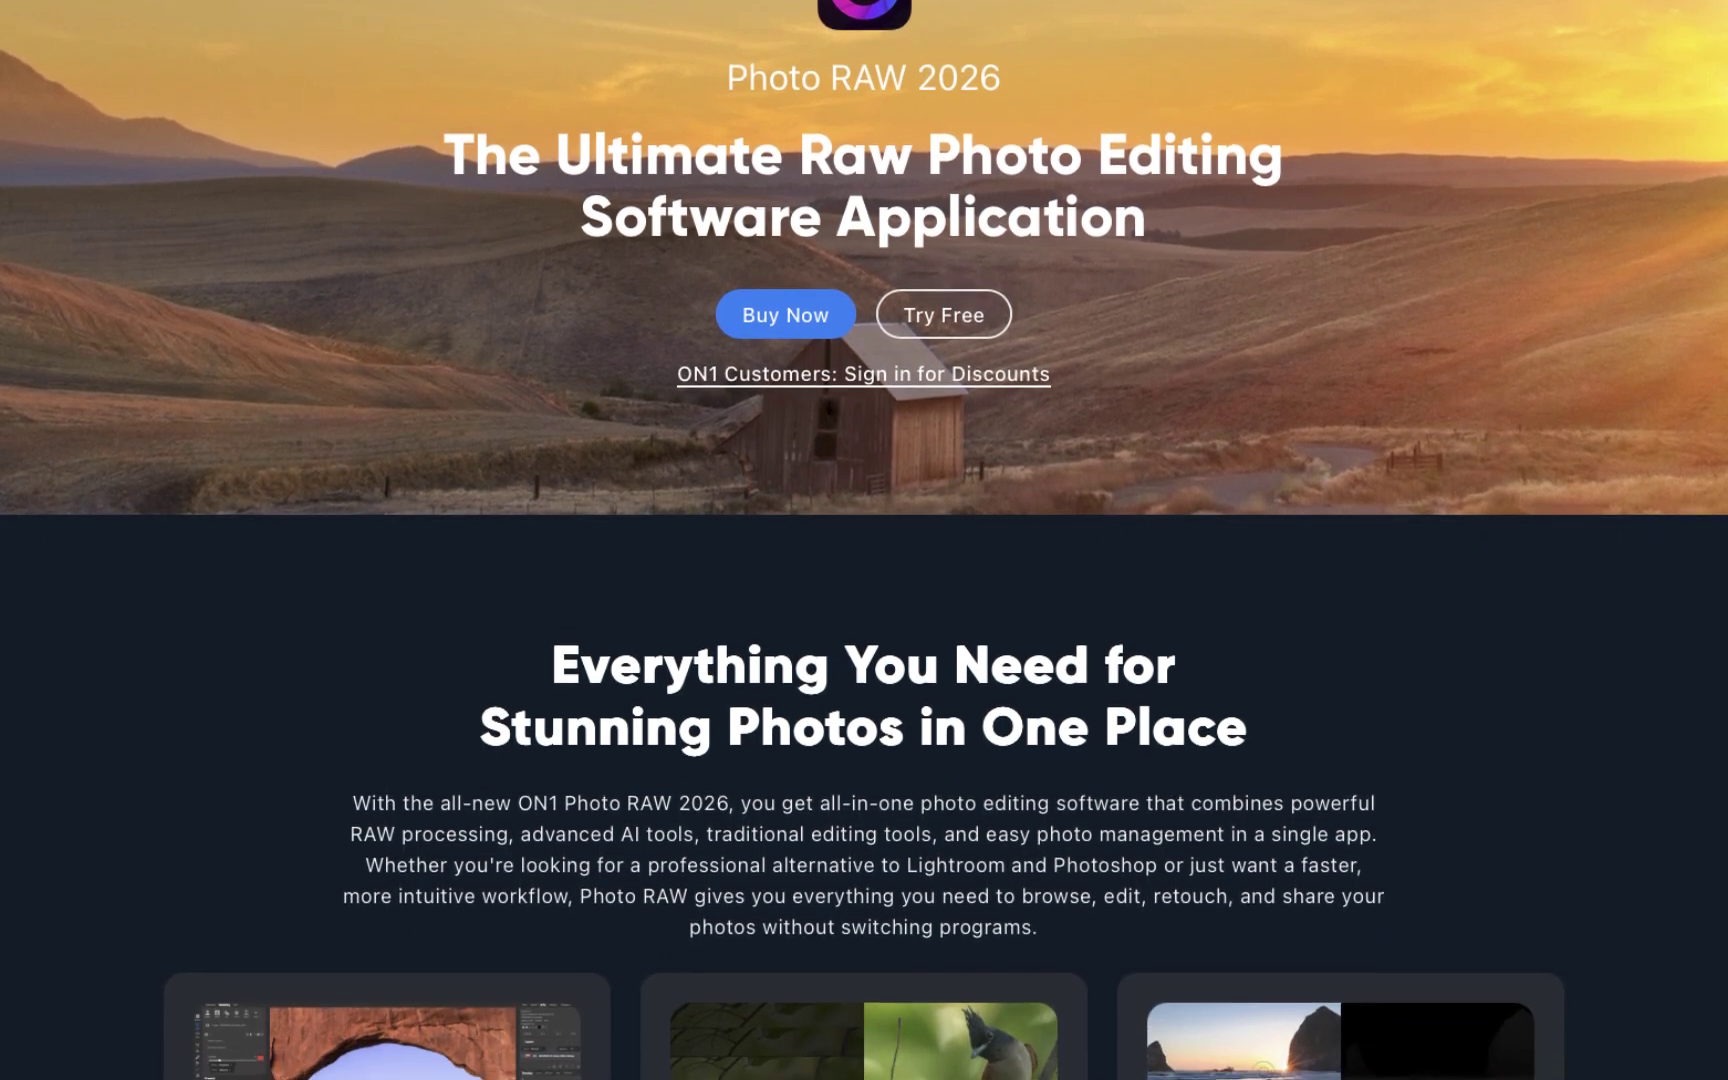
{"action": "scroll", "coordinate": [864, 540], "scroll_direction": "down", "scroll_amount": 1}
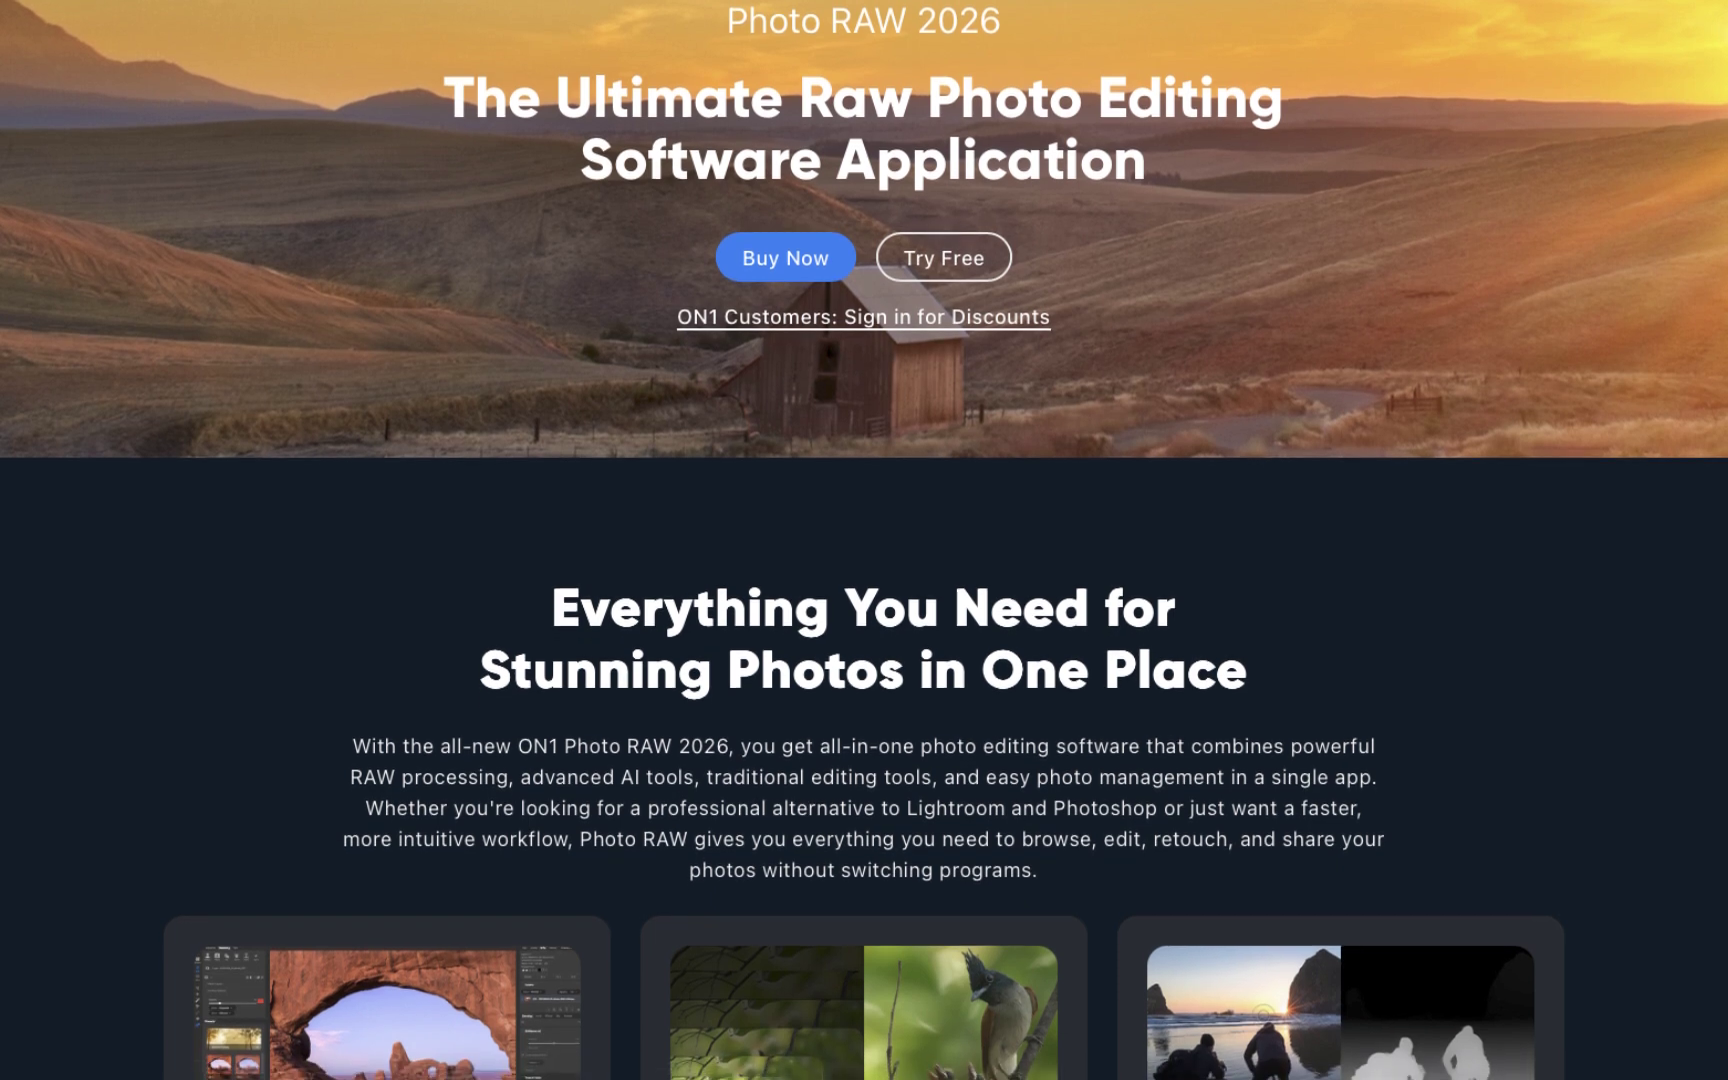
{"action": "scroll", "coordinate": [864, 540], "scroll_direction": "down", "scroll_amount": 1}
{"action": "scroll", "coordinate": [864, 540], "scroll_direction": "down", "scroll_amount": 1}
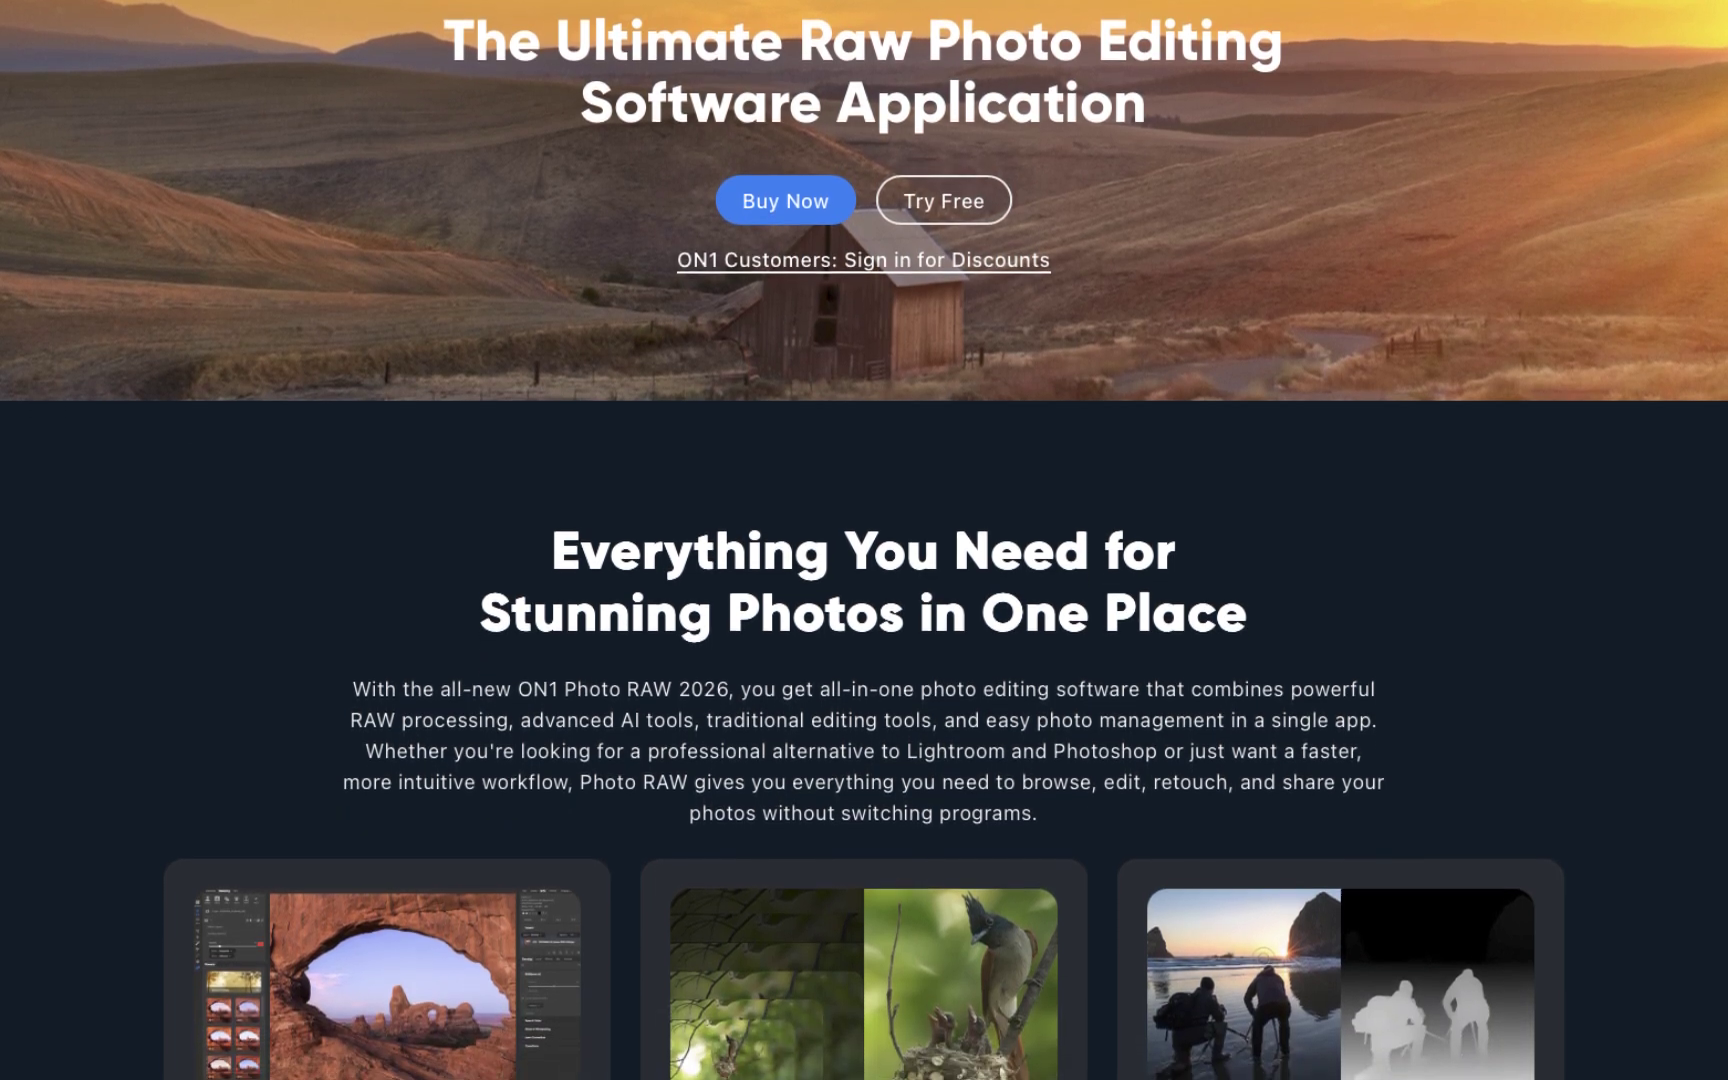
{"action": "scroll", "coordinate": [864, 540], "scroll_direction": "down", "scroll_amount": 1}
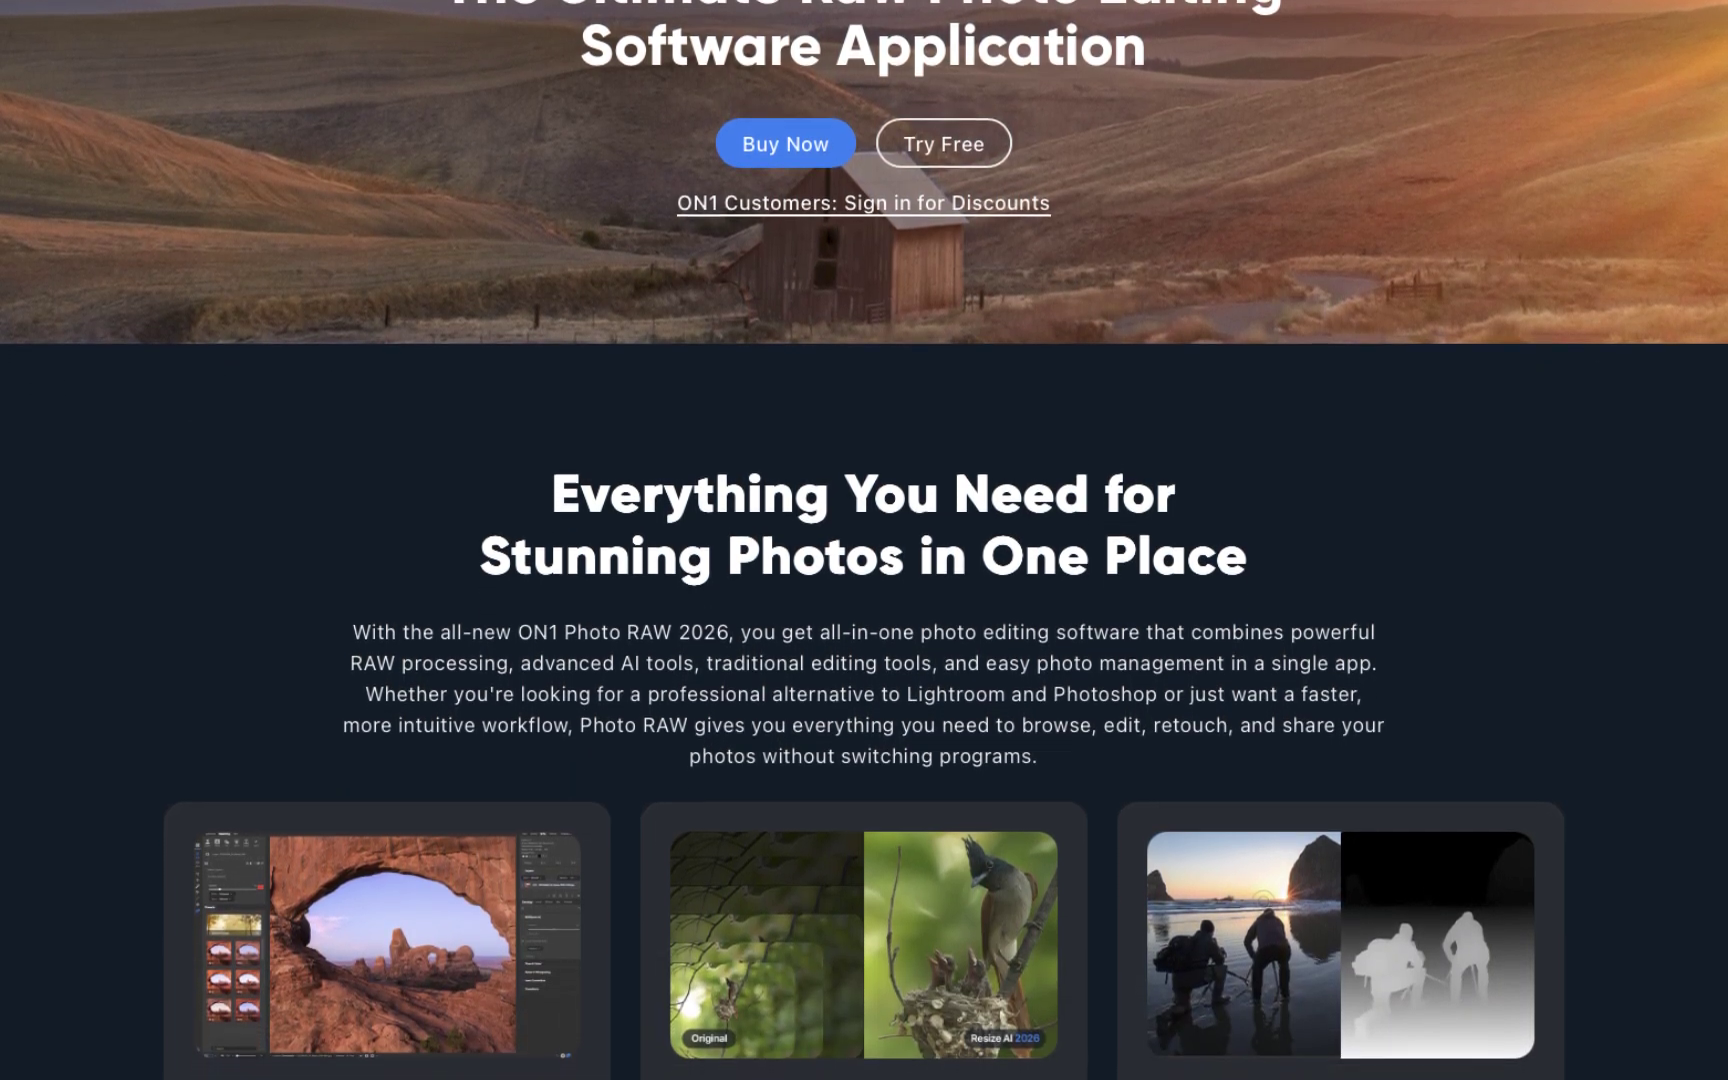
{"action": "scroll", "coordinate": [864, 540], "scroll_direction": "down", "scroll_amount": 1}
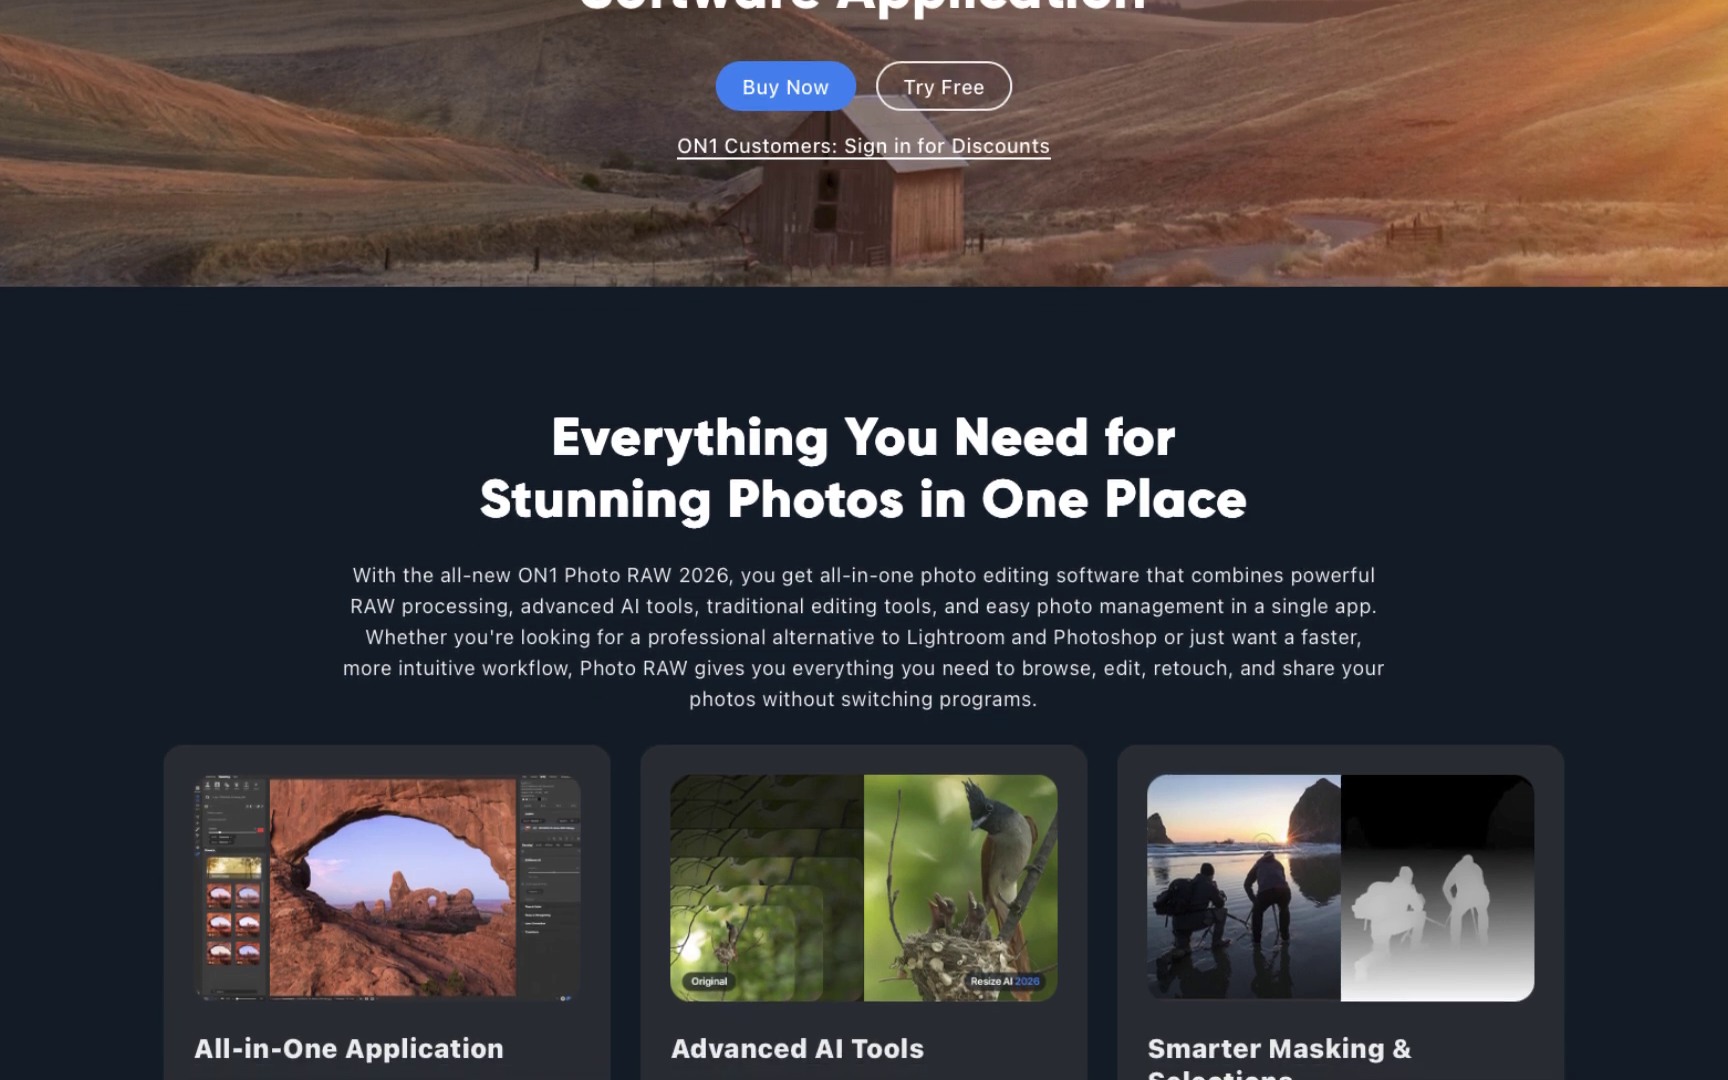
{"action": "scroll", "coordinate": [864, 540], "scroll_direction": "down", "scroll_amount": 1}
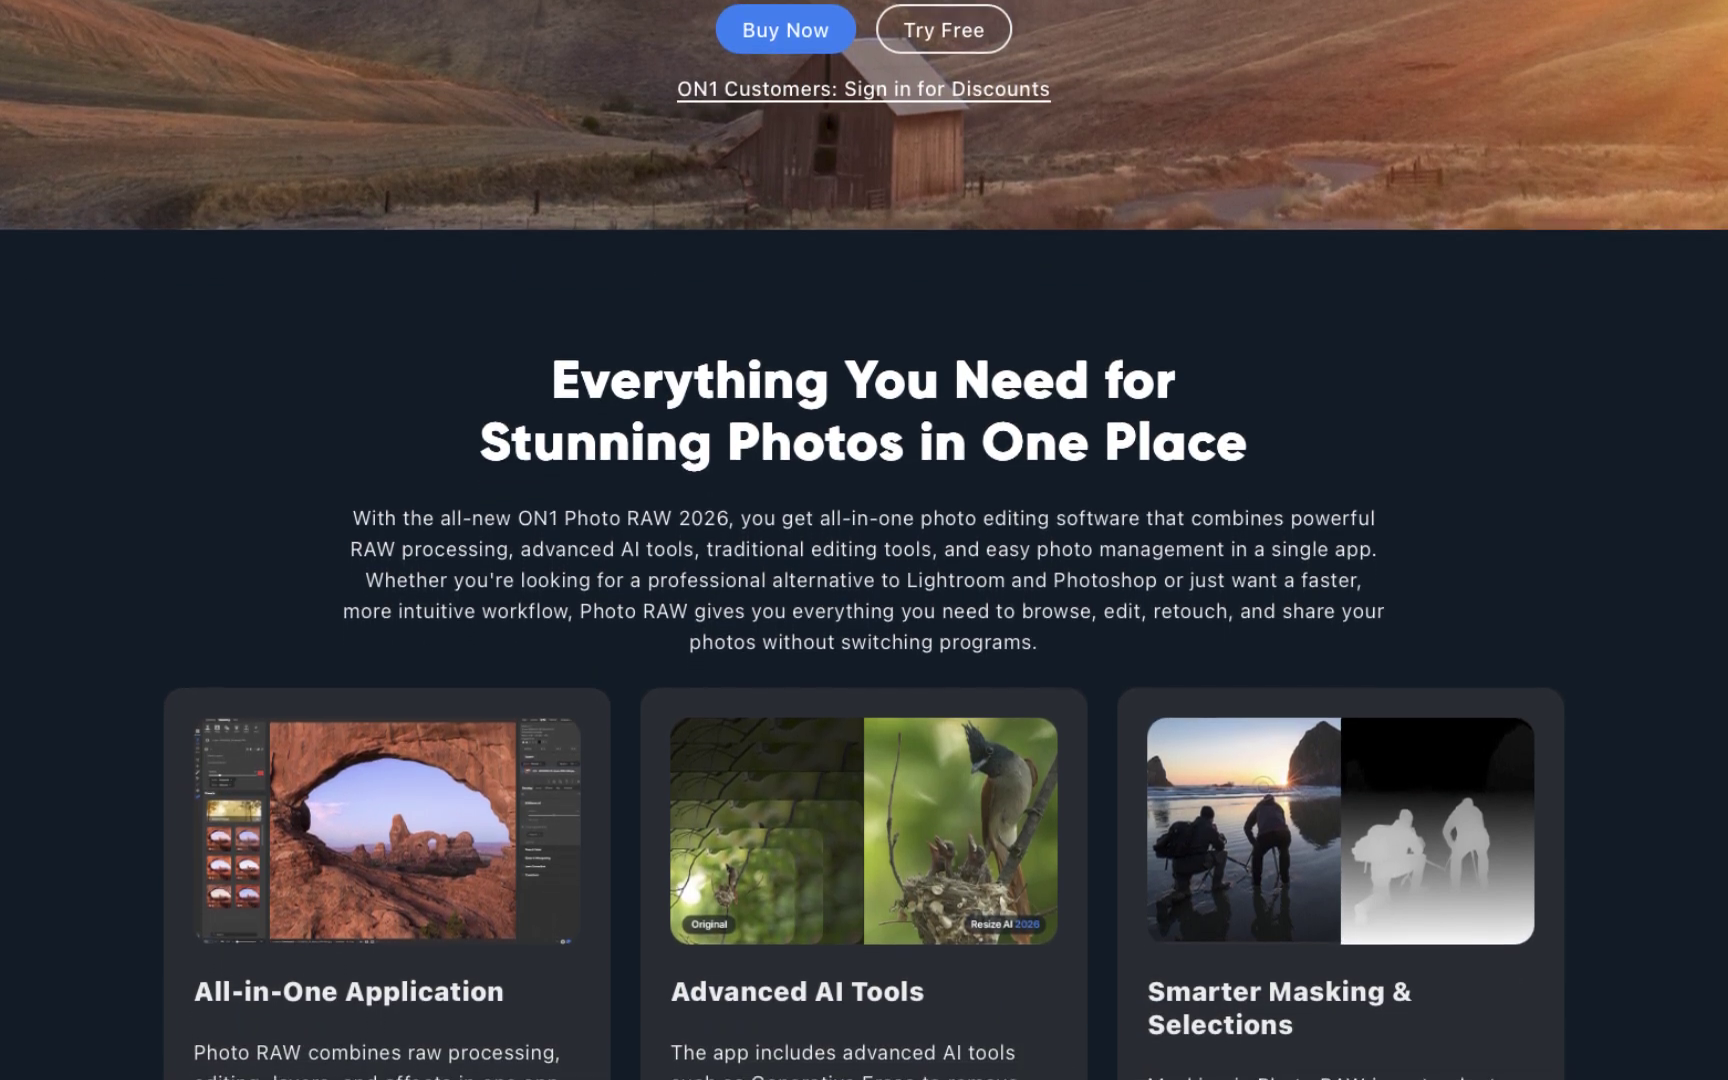
{"action": "scroll", "coordinate": [864, 540], "scroll_direction": "down", "scroll_amount": 1}
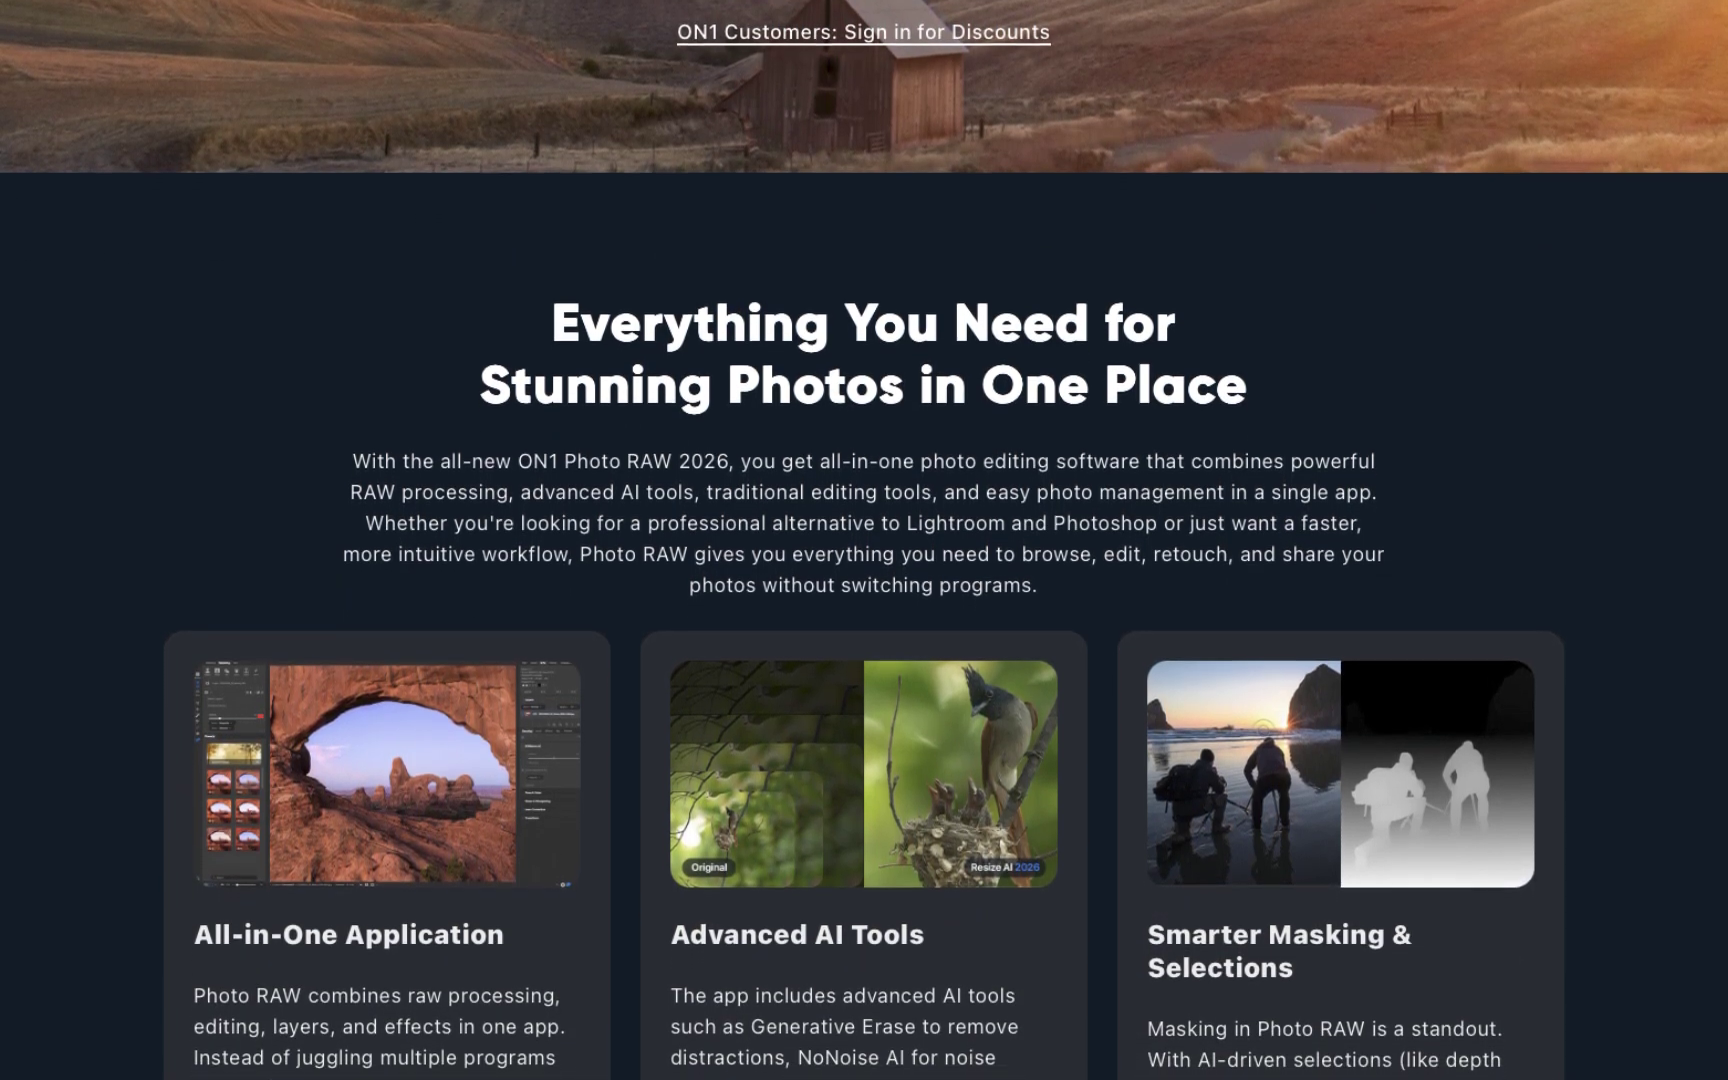
{"action": "scroll", "coordinate": [864, 540], "scroll_direction": "down", "scroll_amount": 1}
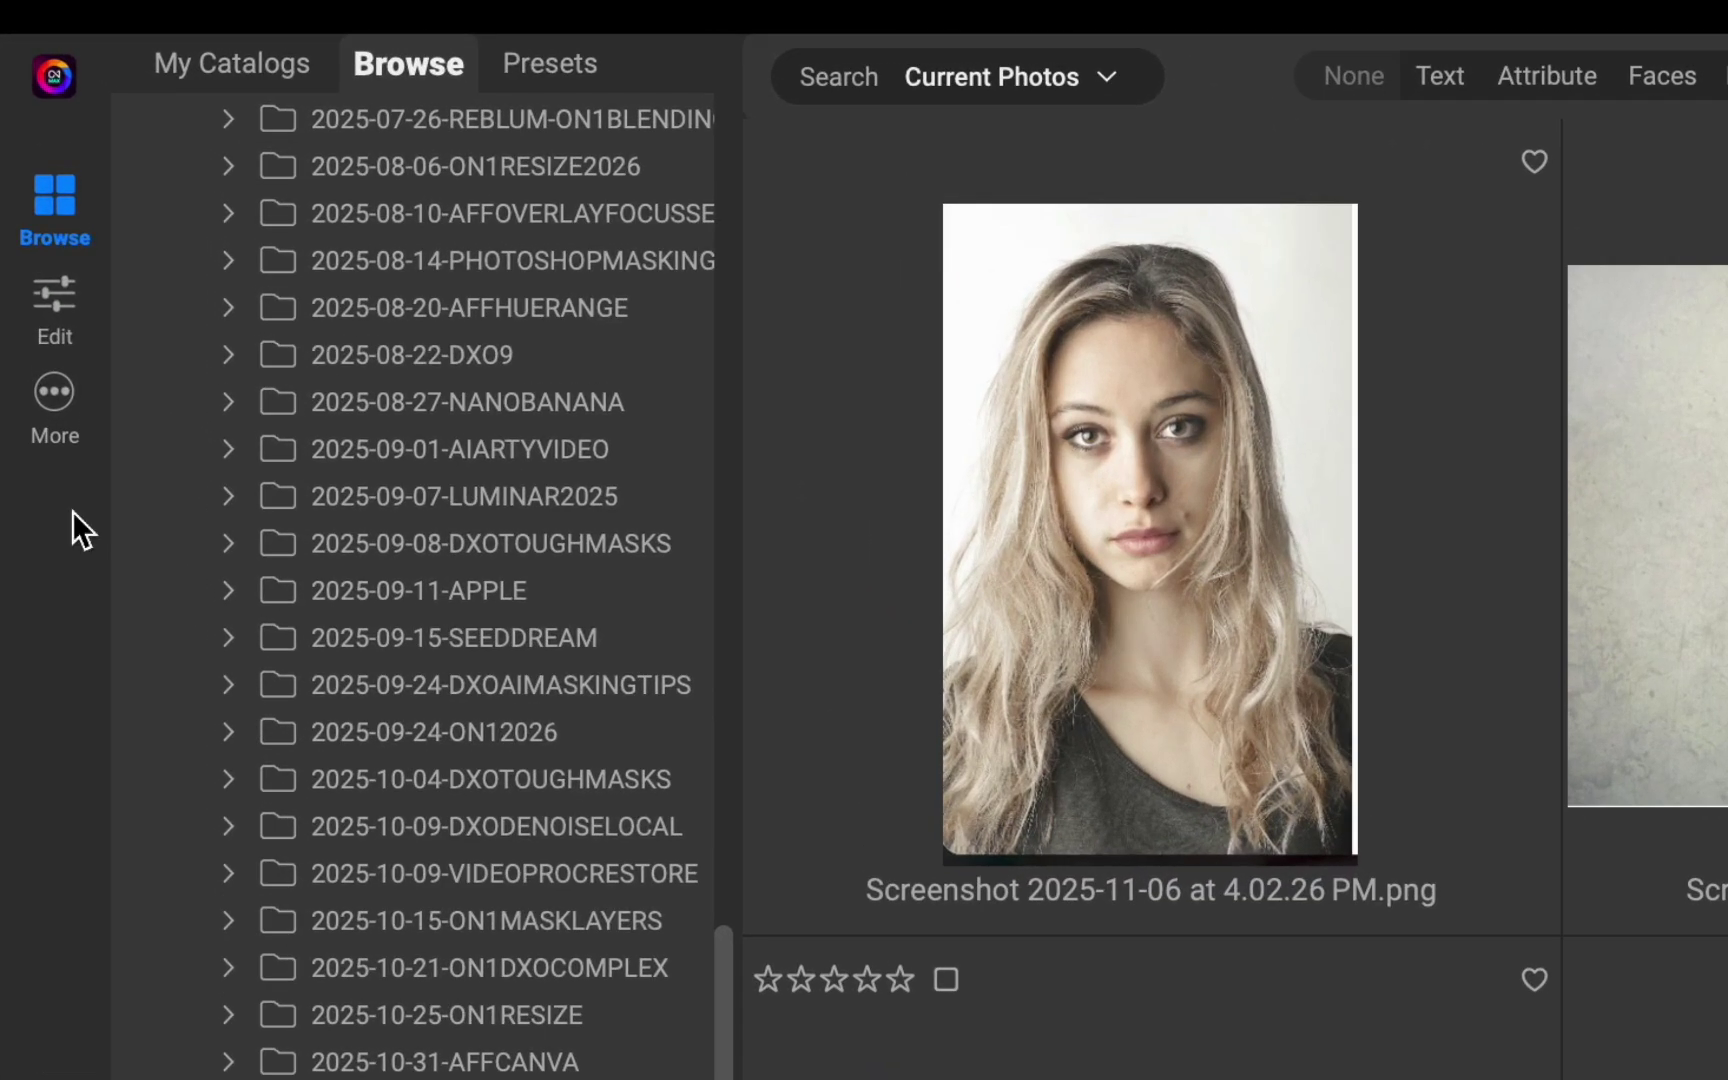
- Open the windswept striped-top portrait in Resize AI from the More menu
{"action": "left_click", "coordinate": [48, 402]}
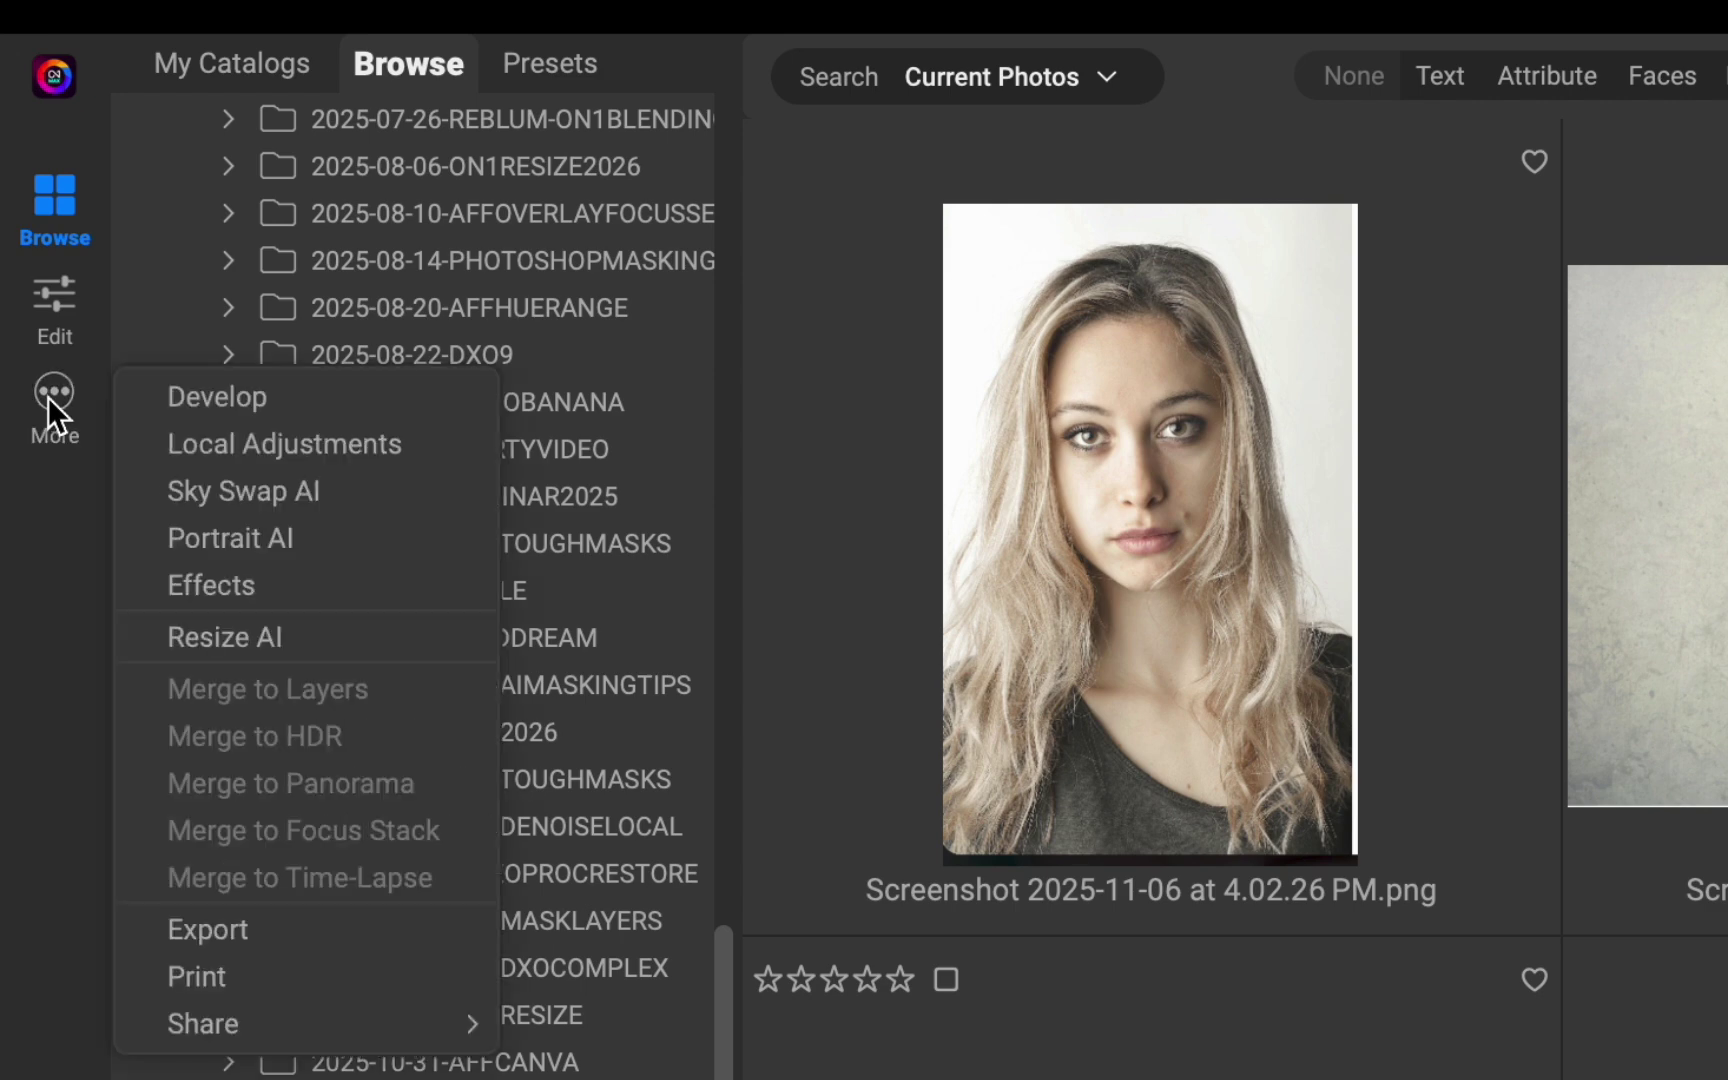
{"action": "left_click", "coordinate": [169, 620]}
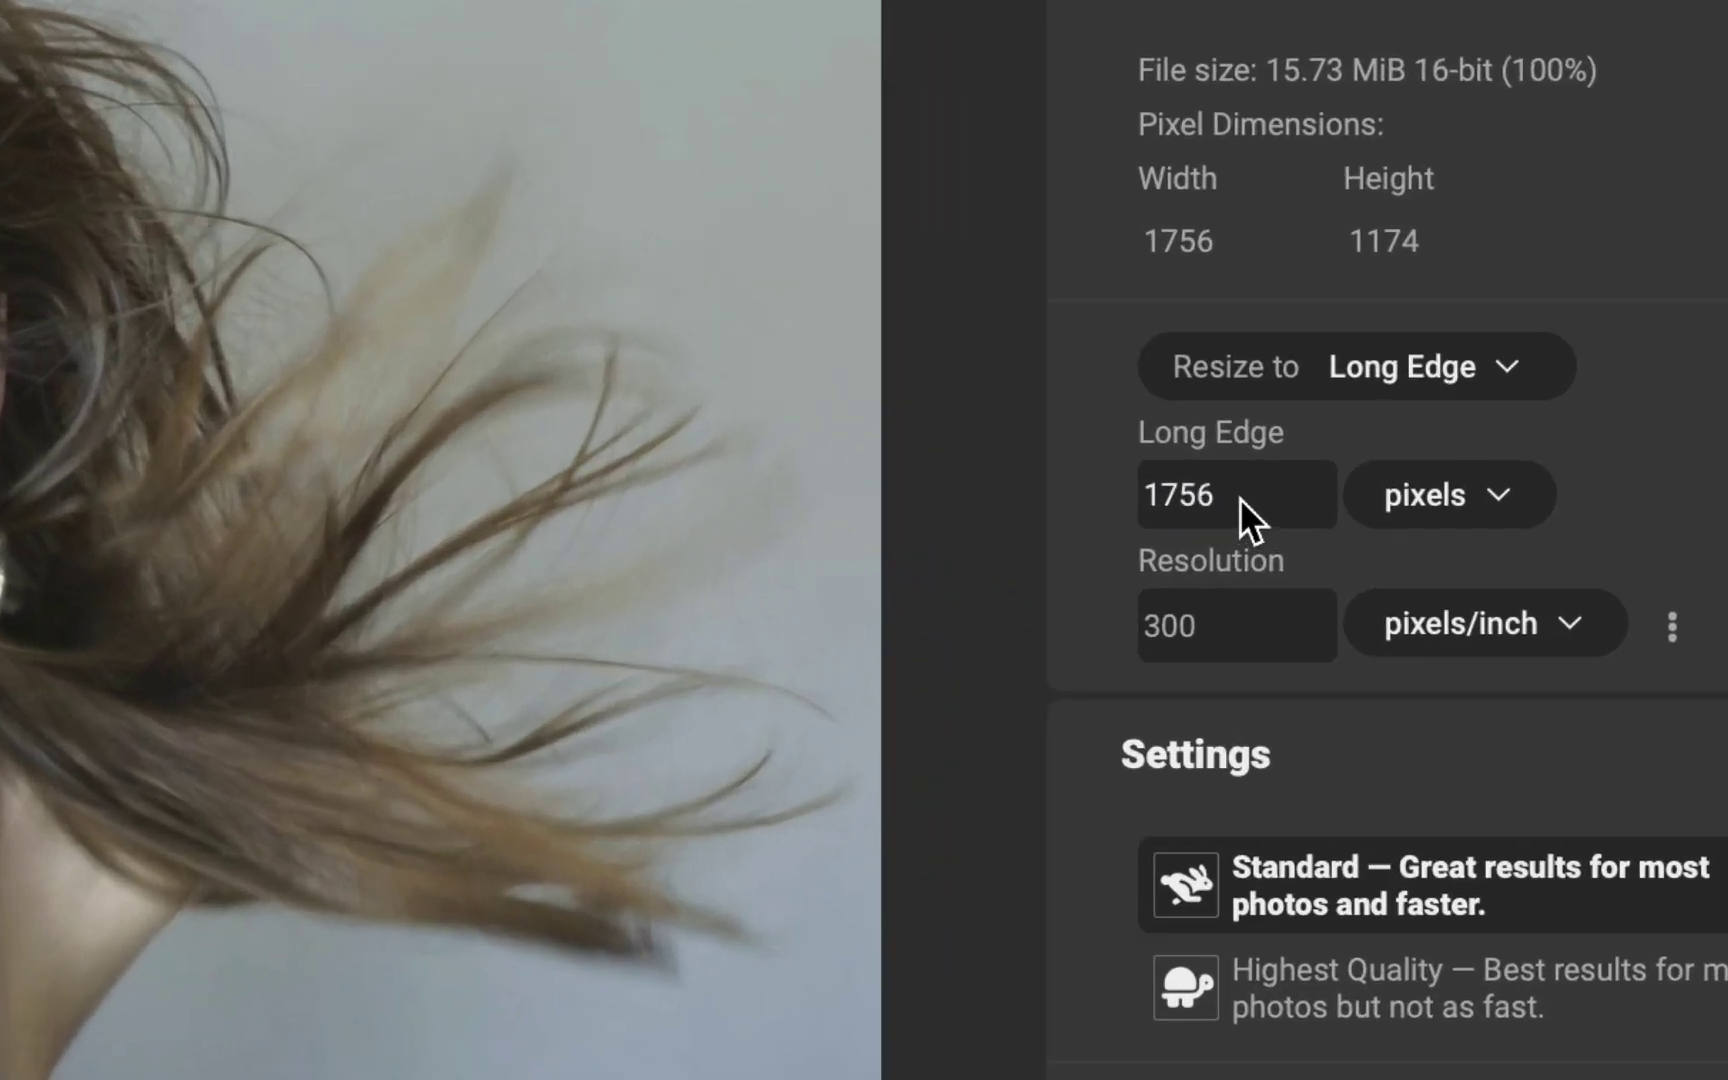
- Set the portrait's long edge to 4000 px (4000 × 2674) and zoom in on the face
{"action": "double_click", "coordinate": [1425, 521]}
{"action": "type", "text": "4000"}
{"action": "key", "text": "shift"}
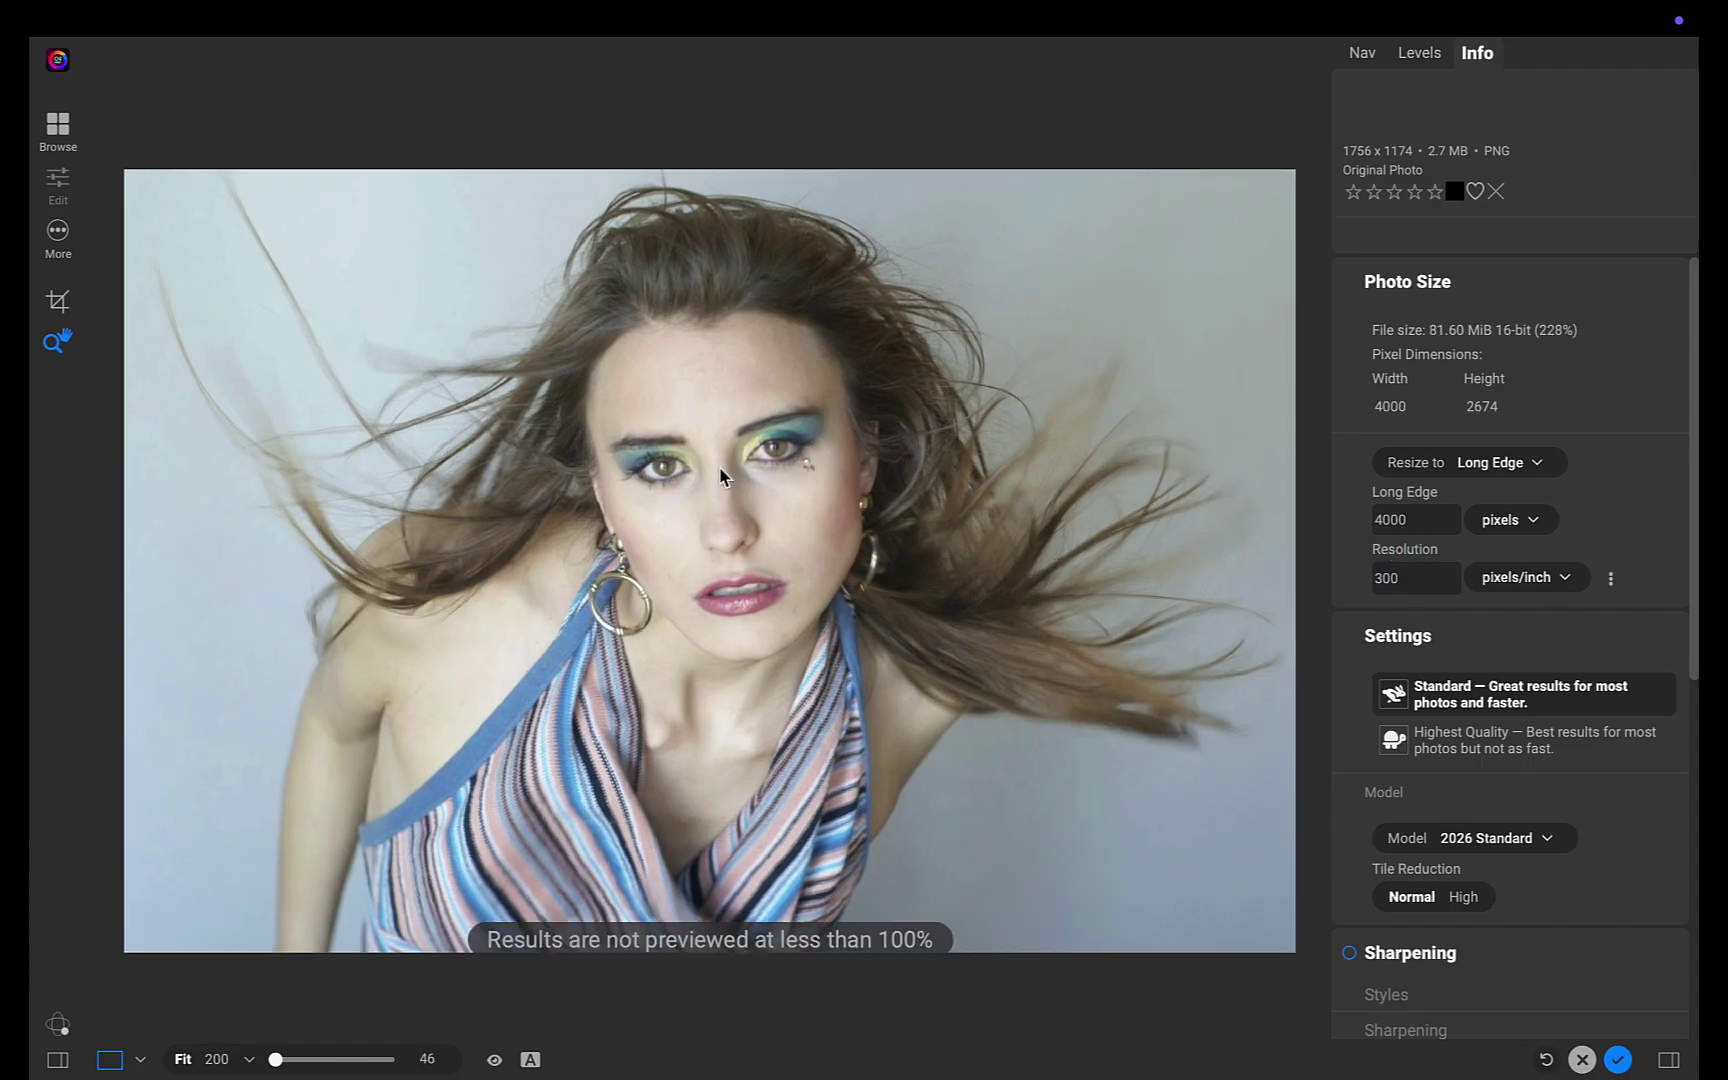
{"action": "left_click", "coordinate": [710, 326]}
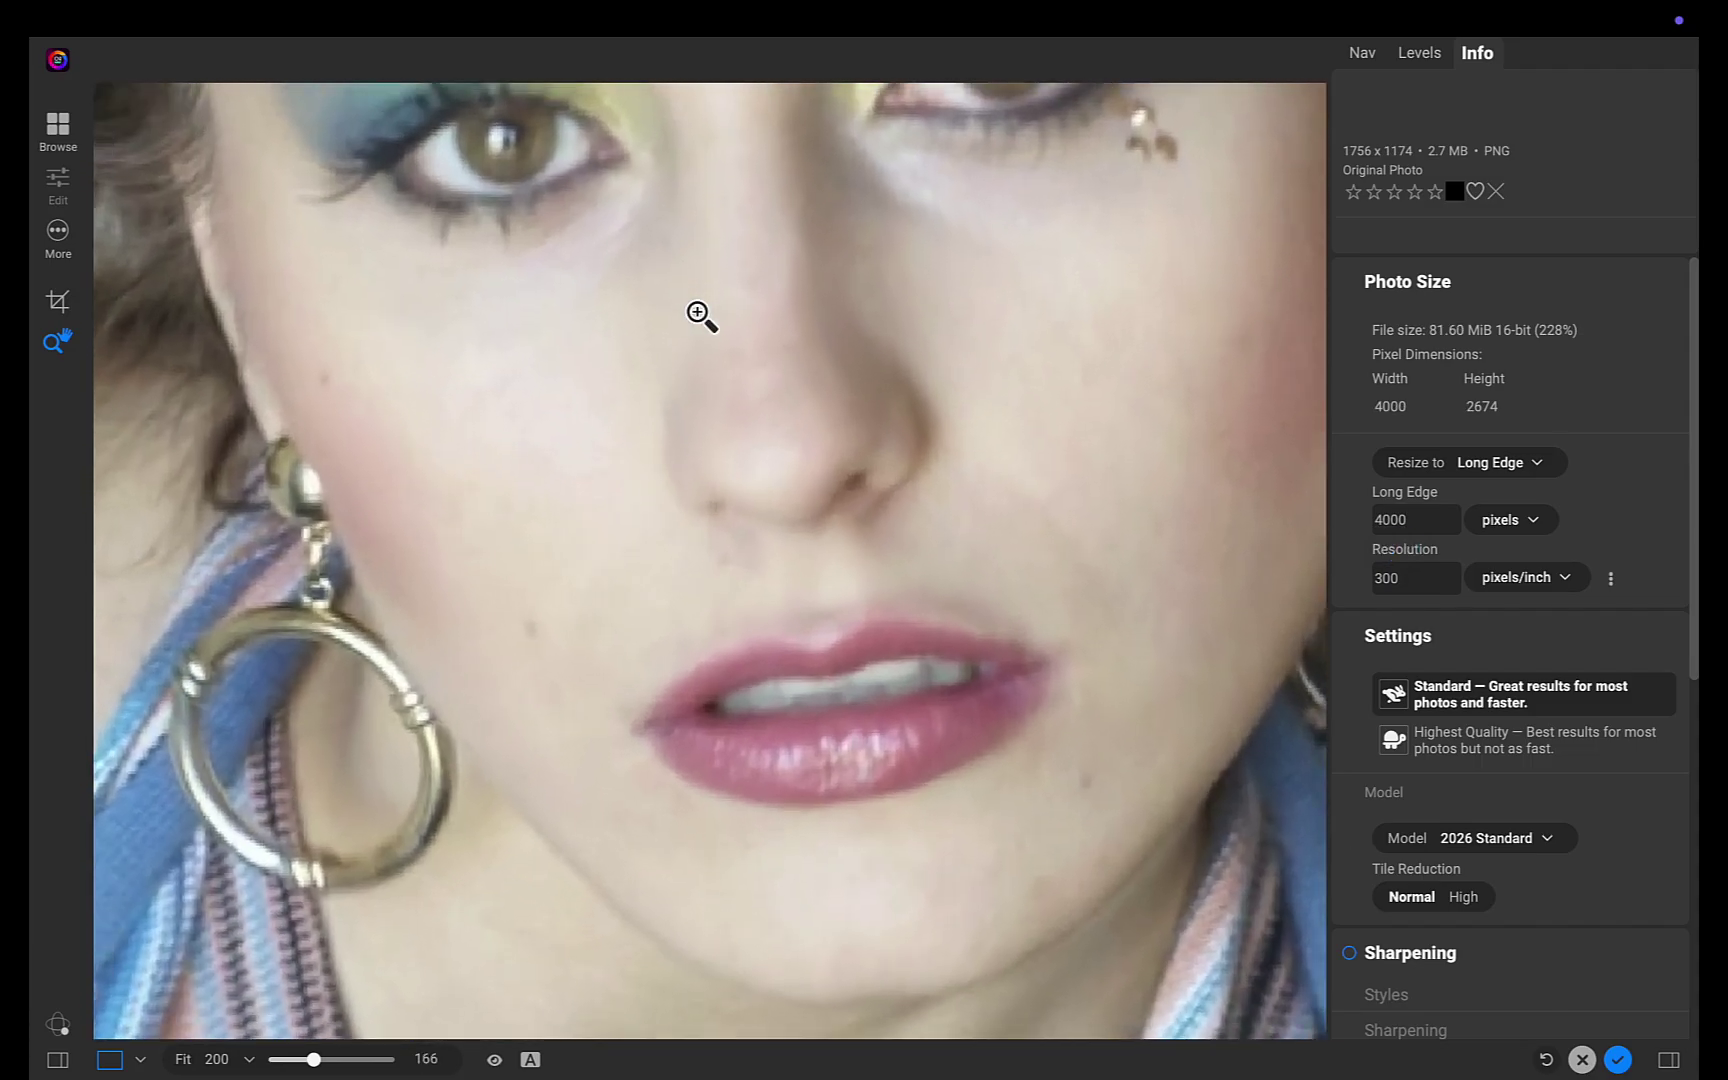
{"action": "left_click", "coordinate": [701, 316]}
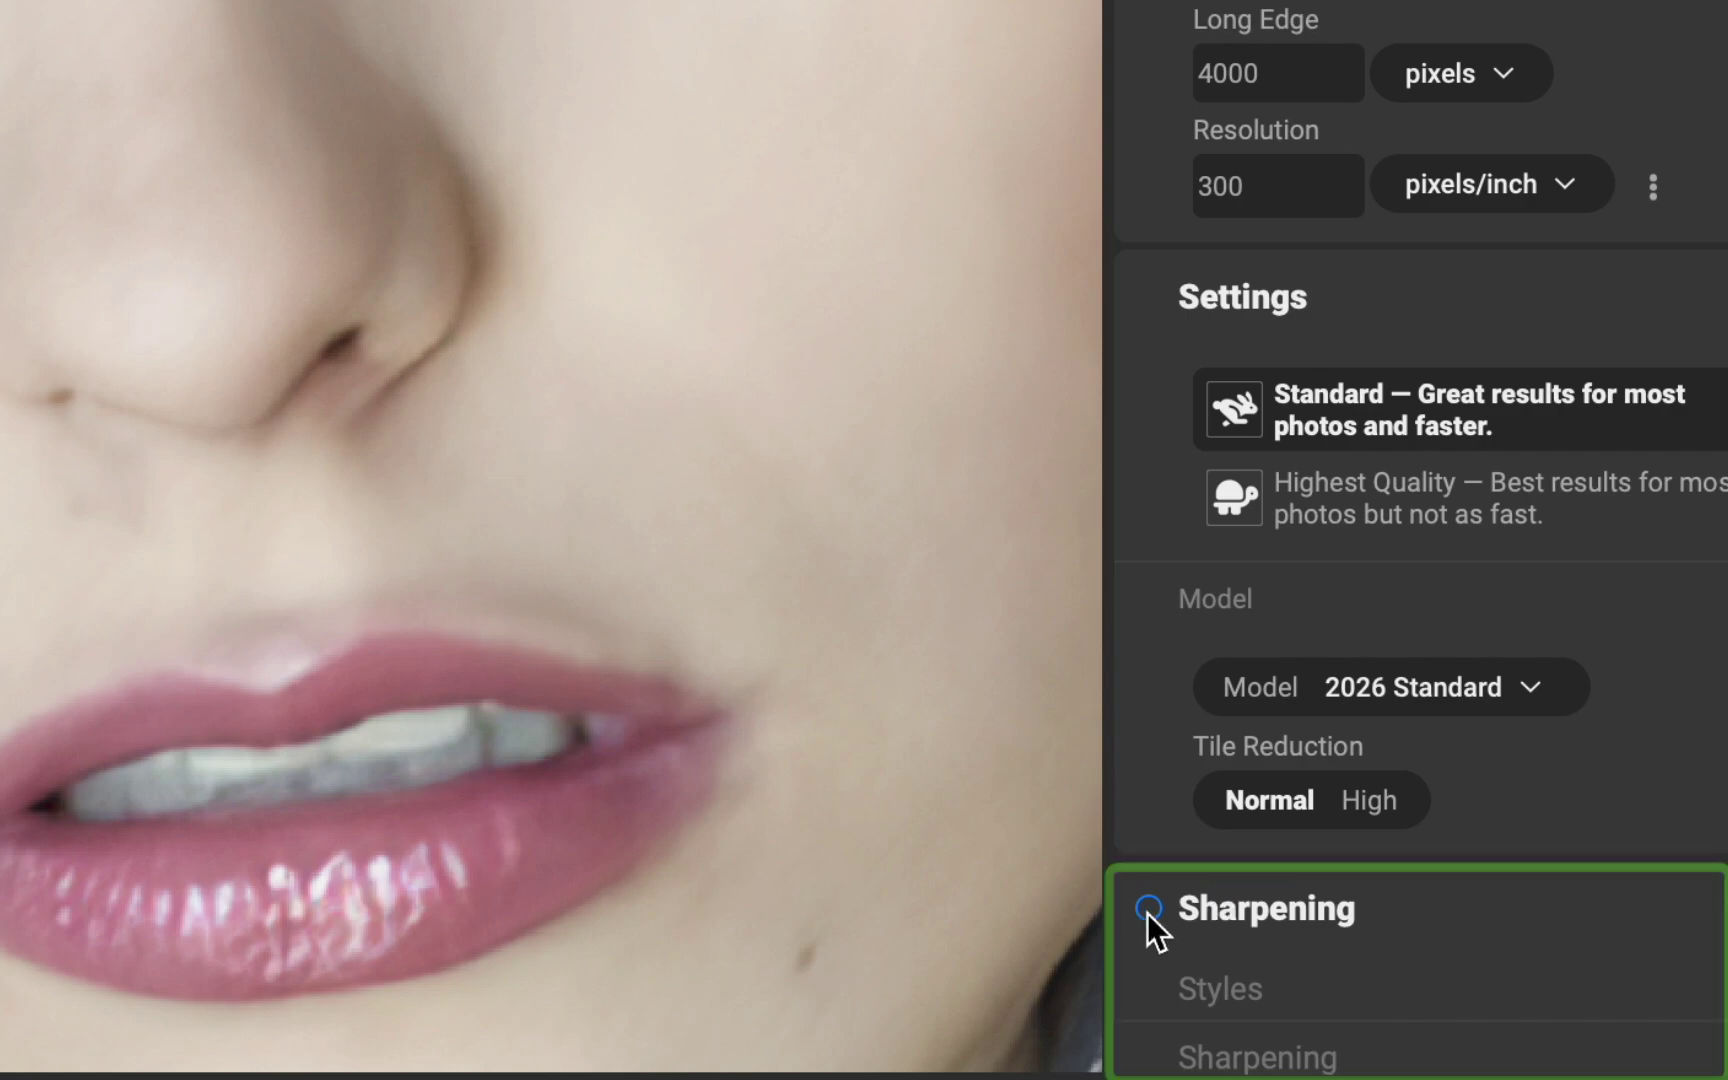
- Enable Sharpening on the 4000 × 2674 portrait upscale
{"action": "left_click", "coordinate": [1148, 910]}
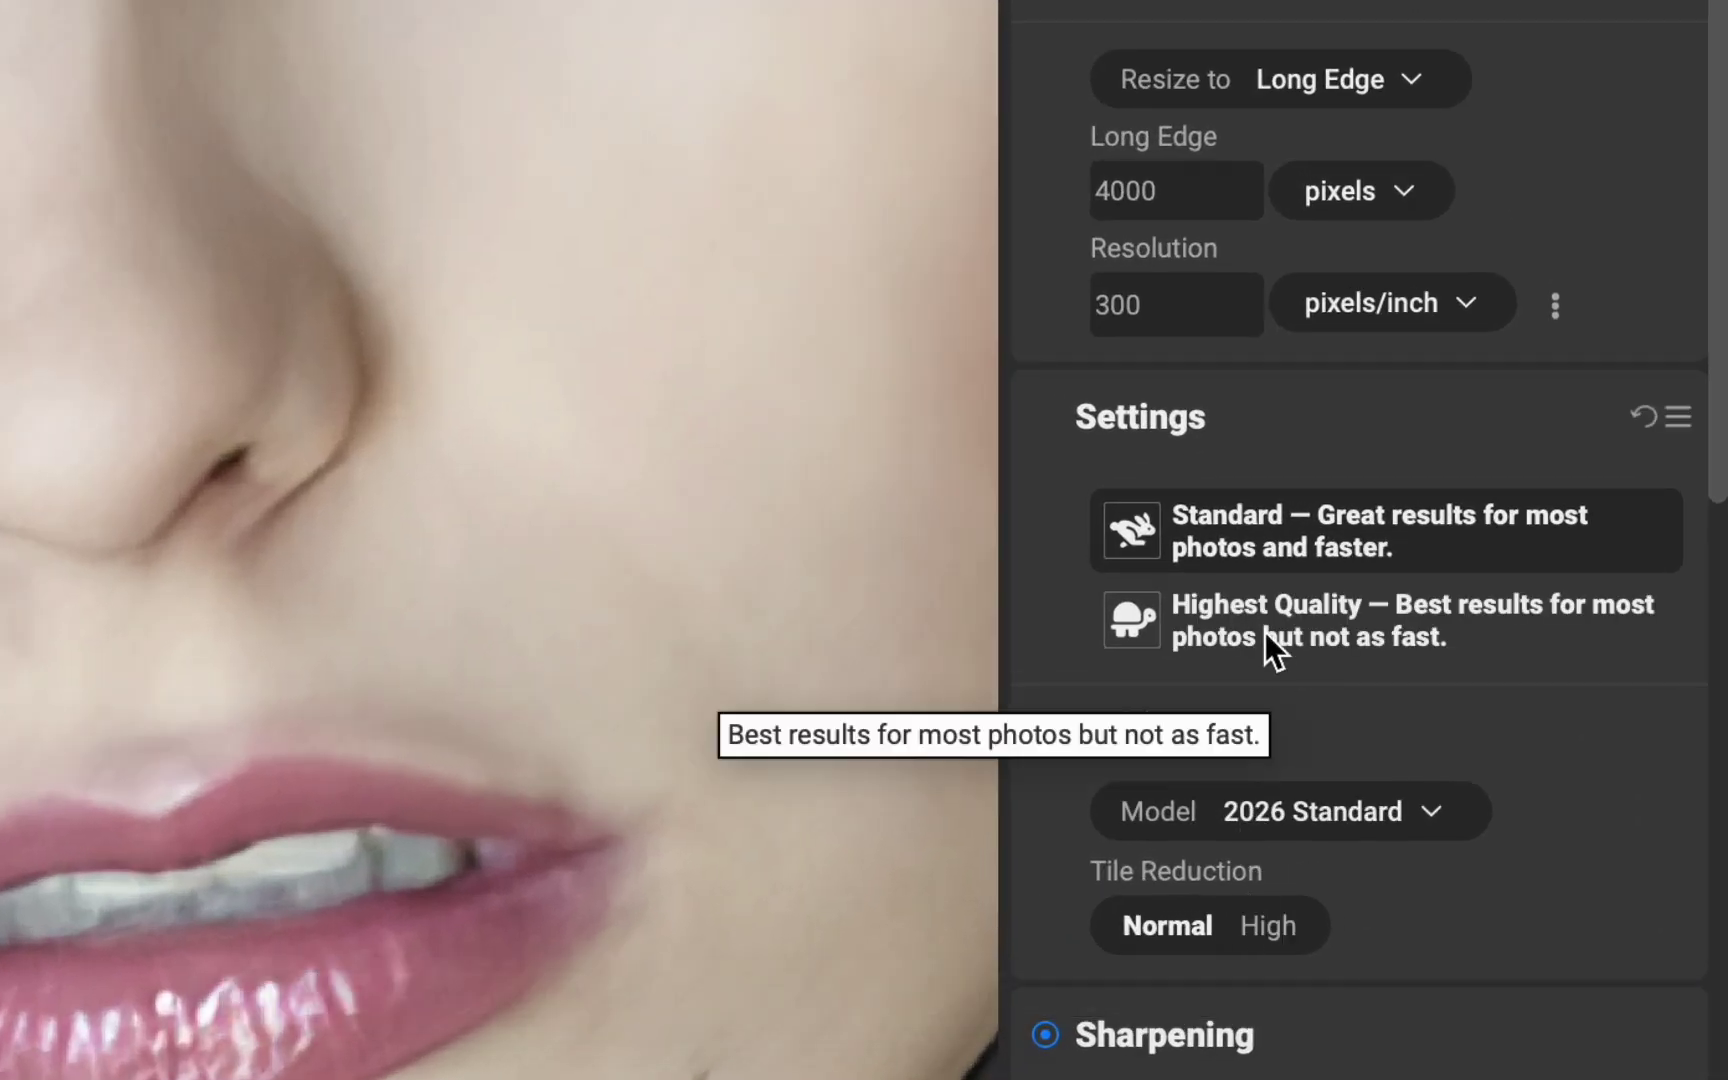
- Switch the portrait upscale to the Highest Quality model
{"action": "left_click", "coordinate": [1265, 632]}
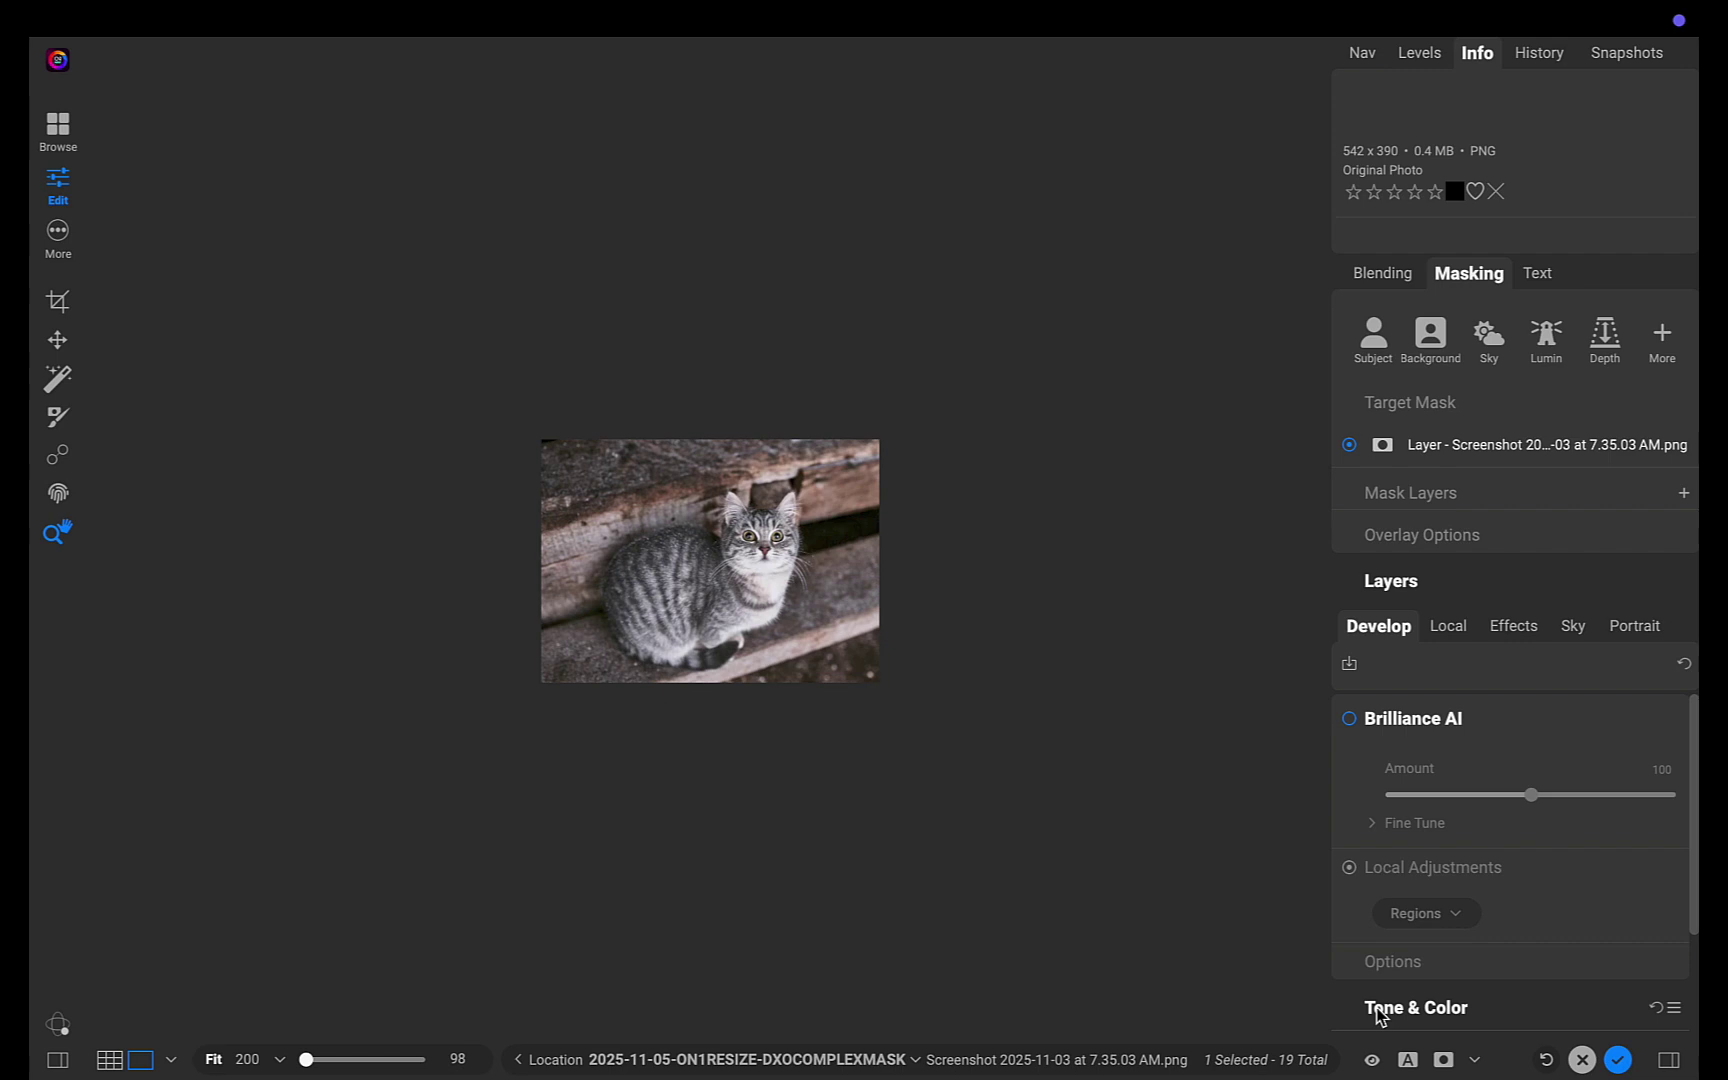
- Open the kitten photo in Resize AI and set its long edge to 4000 px (4000 × 2878)
{"action": "left_click", "coordinate": [58, 235]}
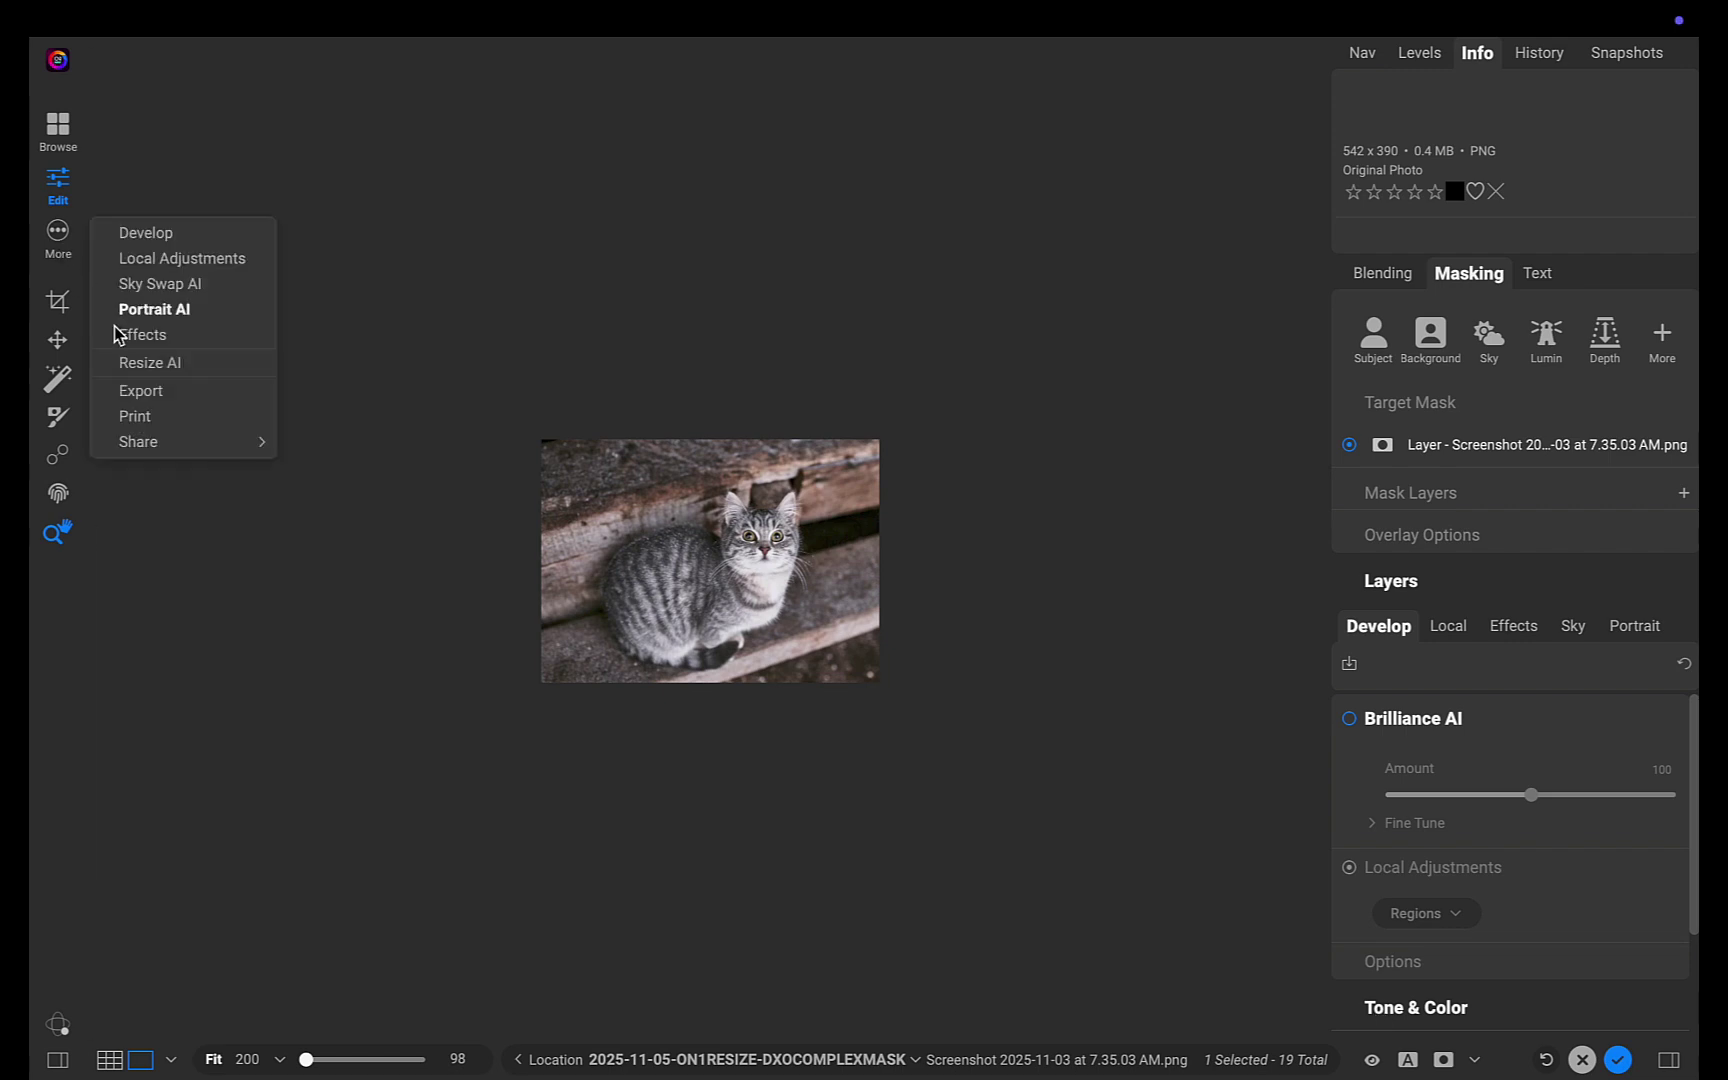
{"action": "left_click", "coordinate": [137, 364]}
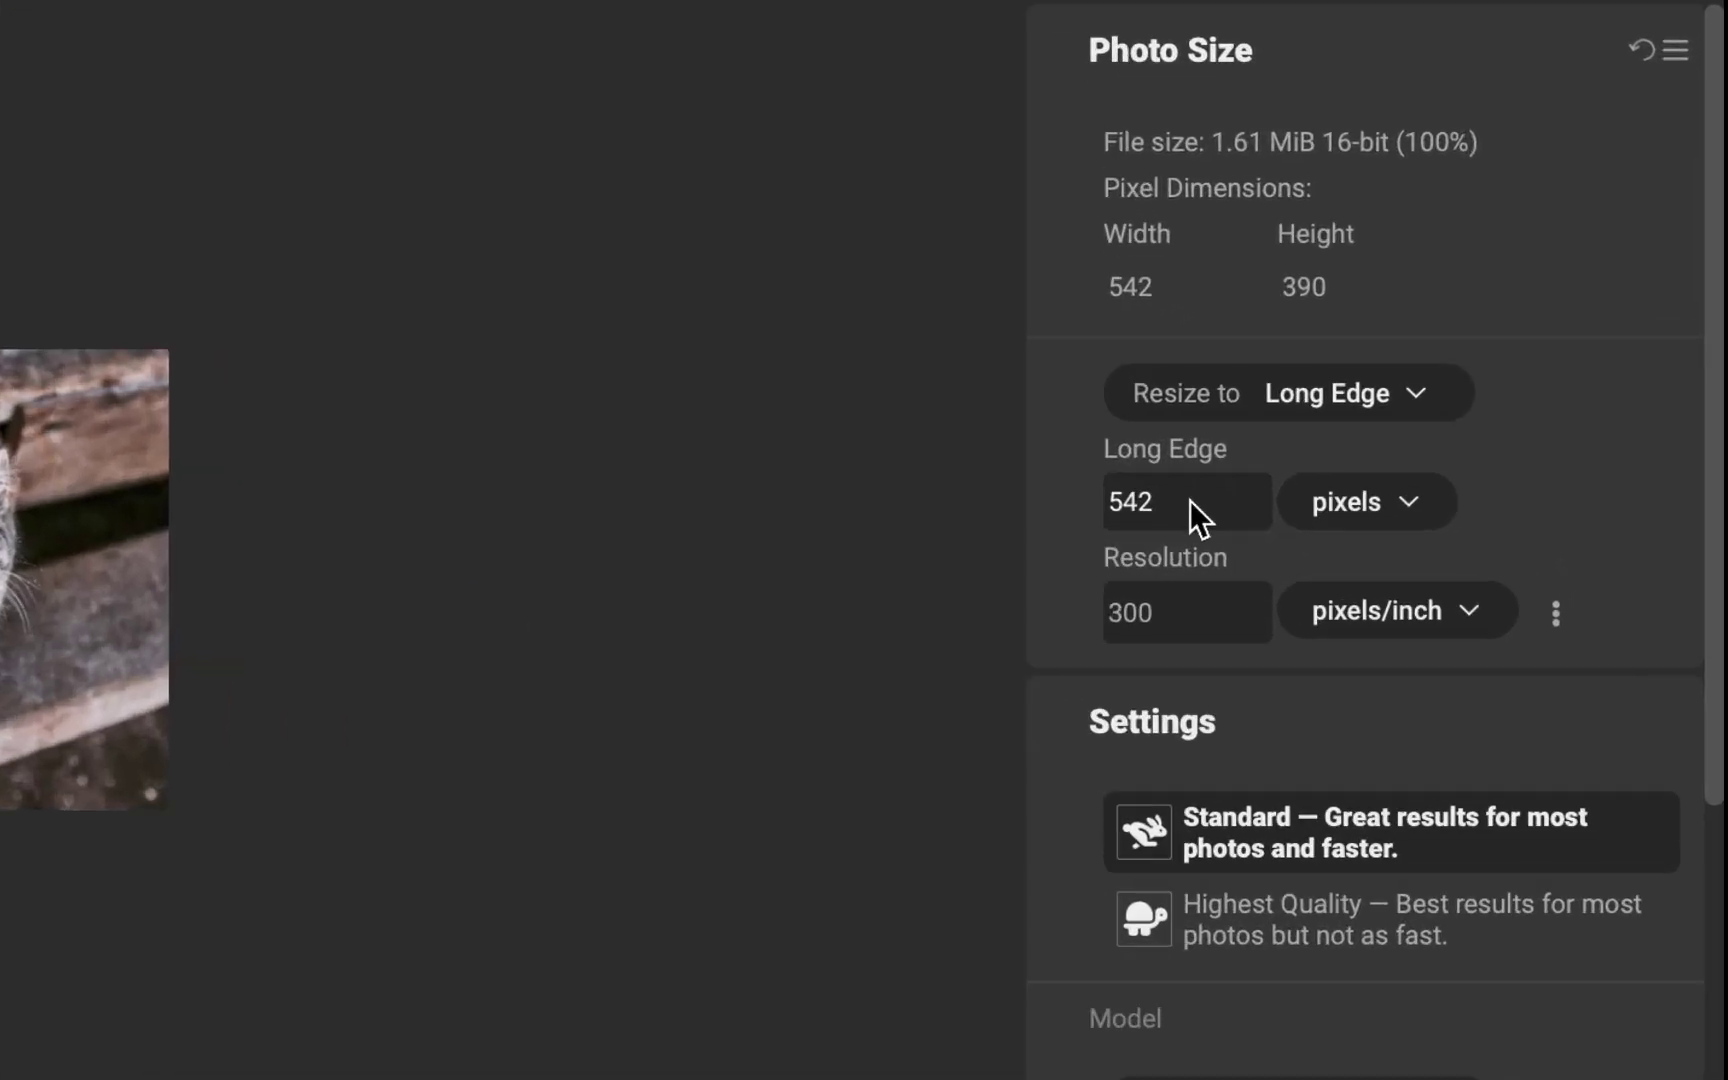
{"action": "left_click", "coordinate": [1417, 521]}
{"action": "key", "text": "BackSpace"}
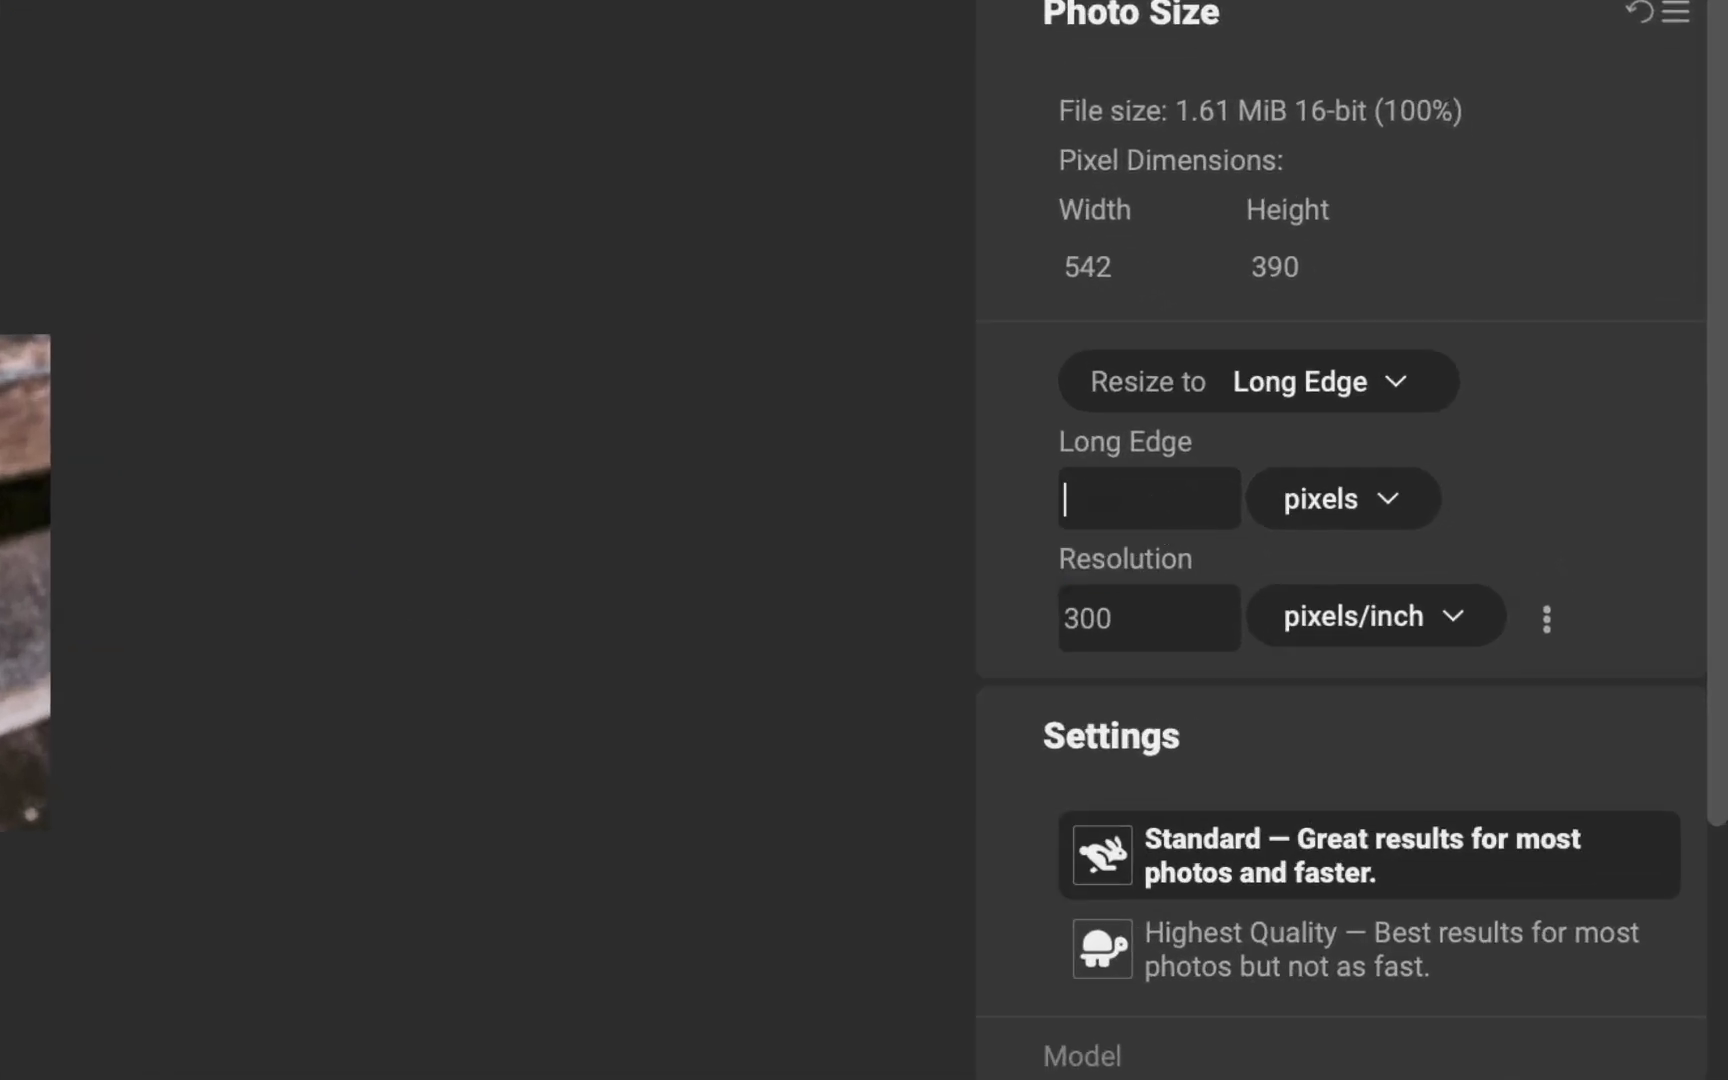
{"action": "type", "text": "4000"}
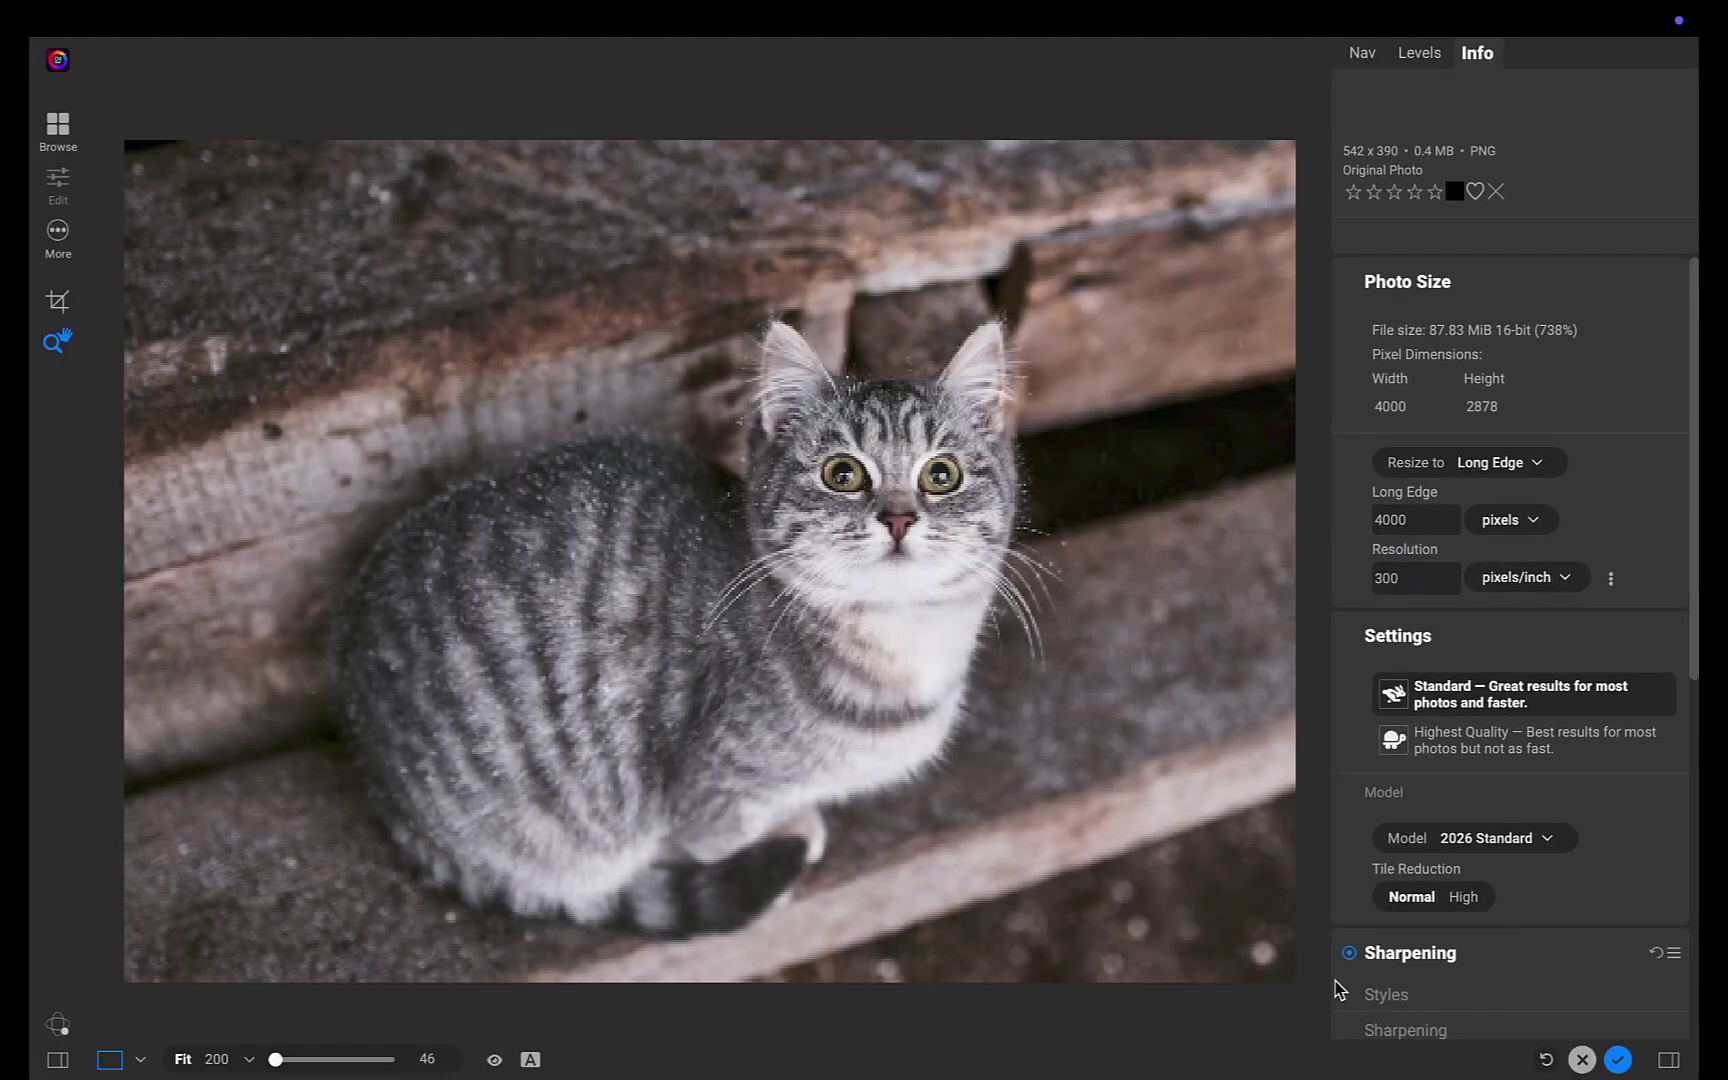
{"action": "scroll", "coordinate": [1005, 499], "scroll_direction": "up", "scroll_amount": 5}
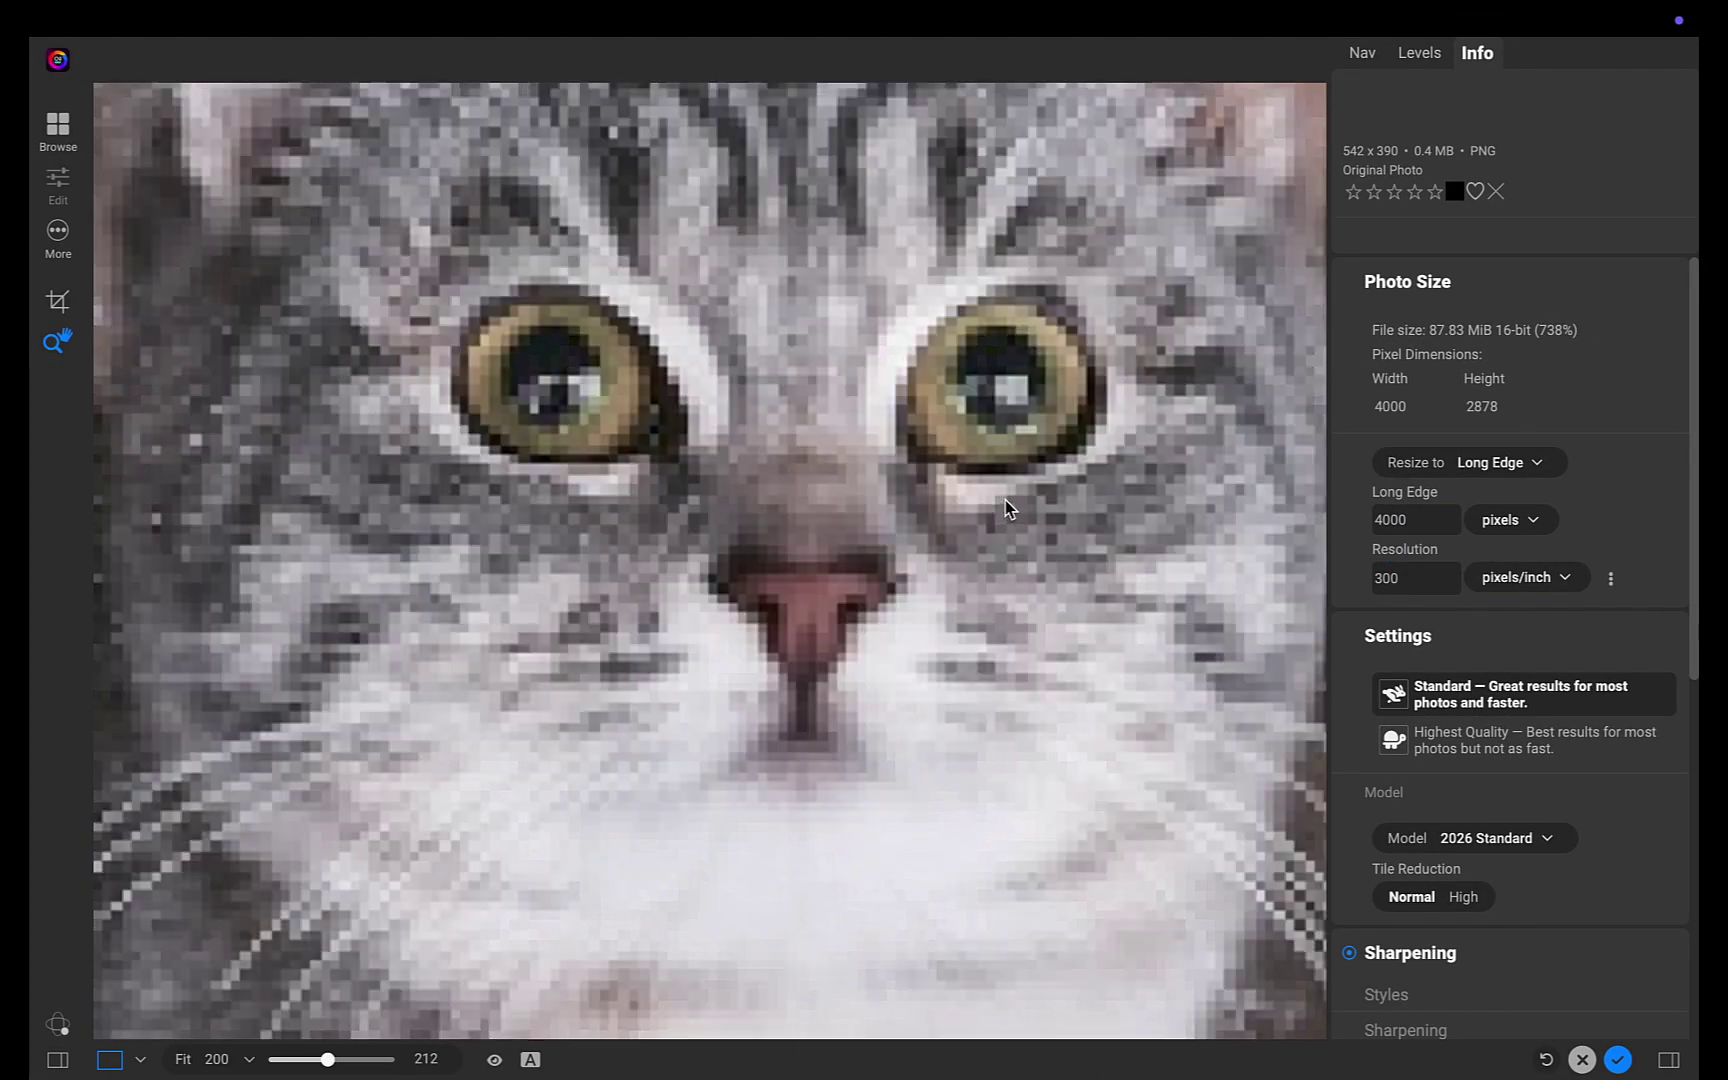
{"action": "scroll", "coordinate": [1004, 500], "scroll_direction": "down", "scroll_amount": 5}
{"action": "scroll", "coordinate": [1004, 500], "scroll_direction": "up", "scroll_amount": 4}
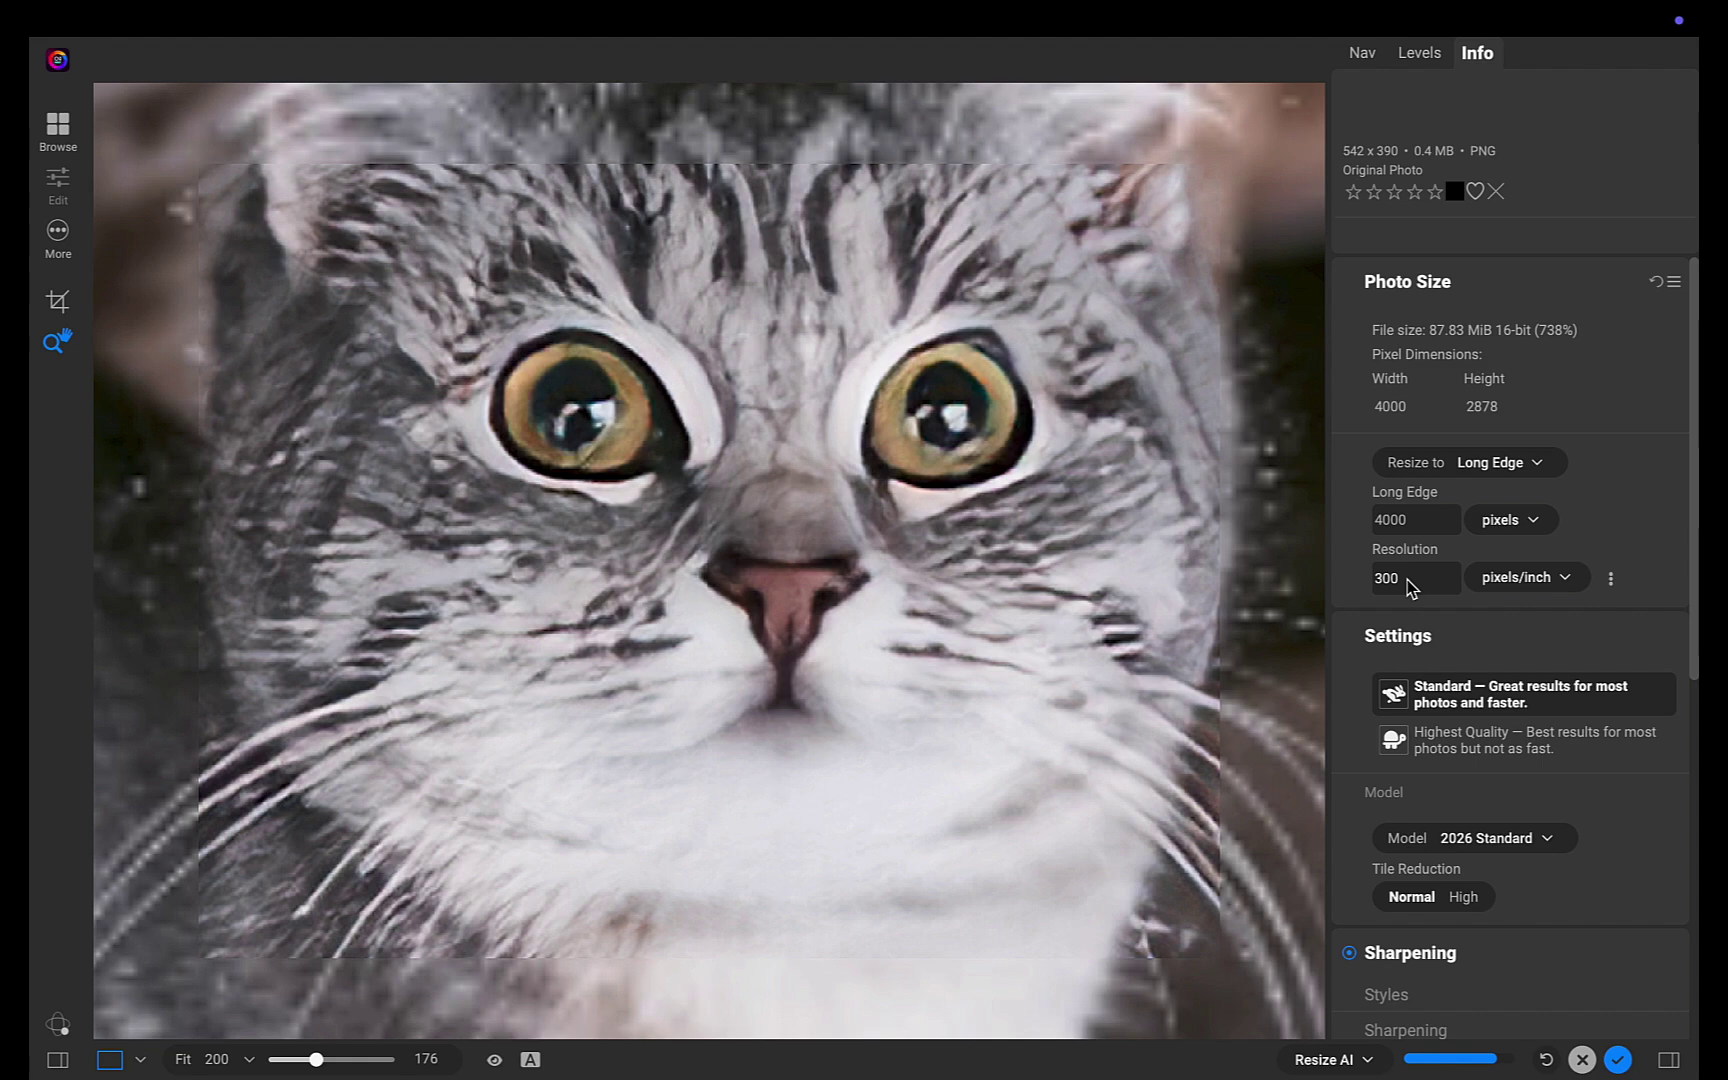
- Switch the cat upscale to the Highest Quality model
{"action": "left_click", "coordinate": [1436, 752]}
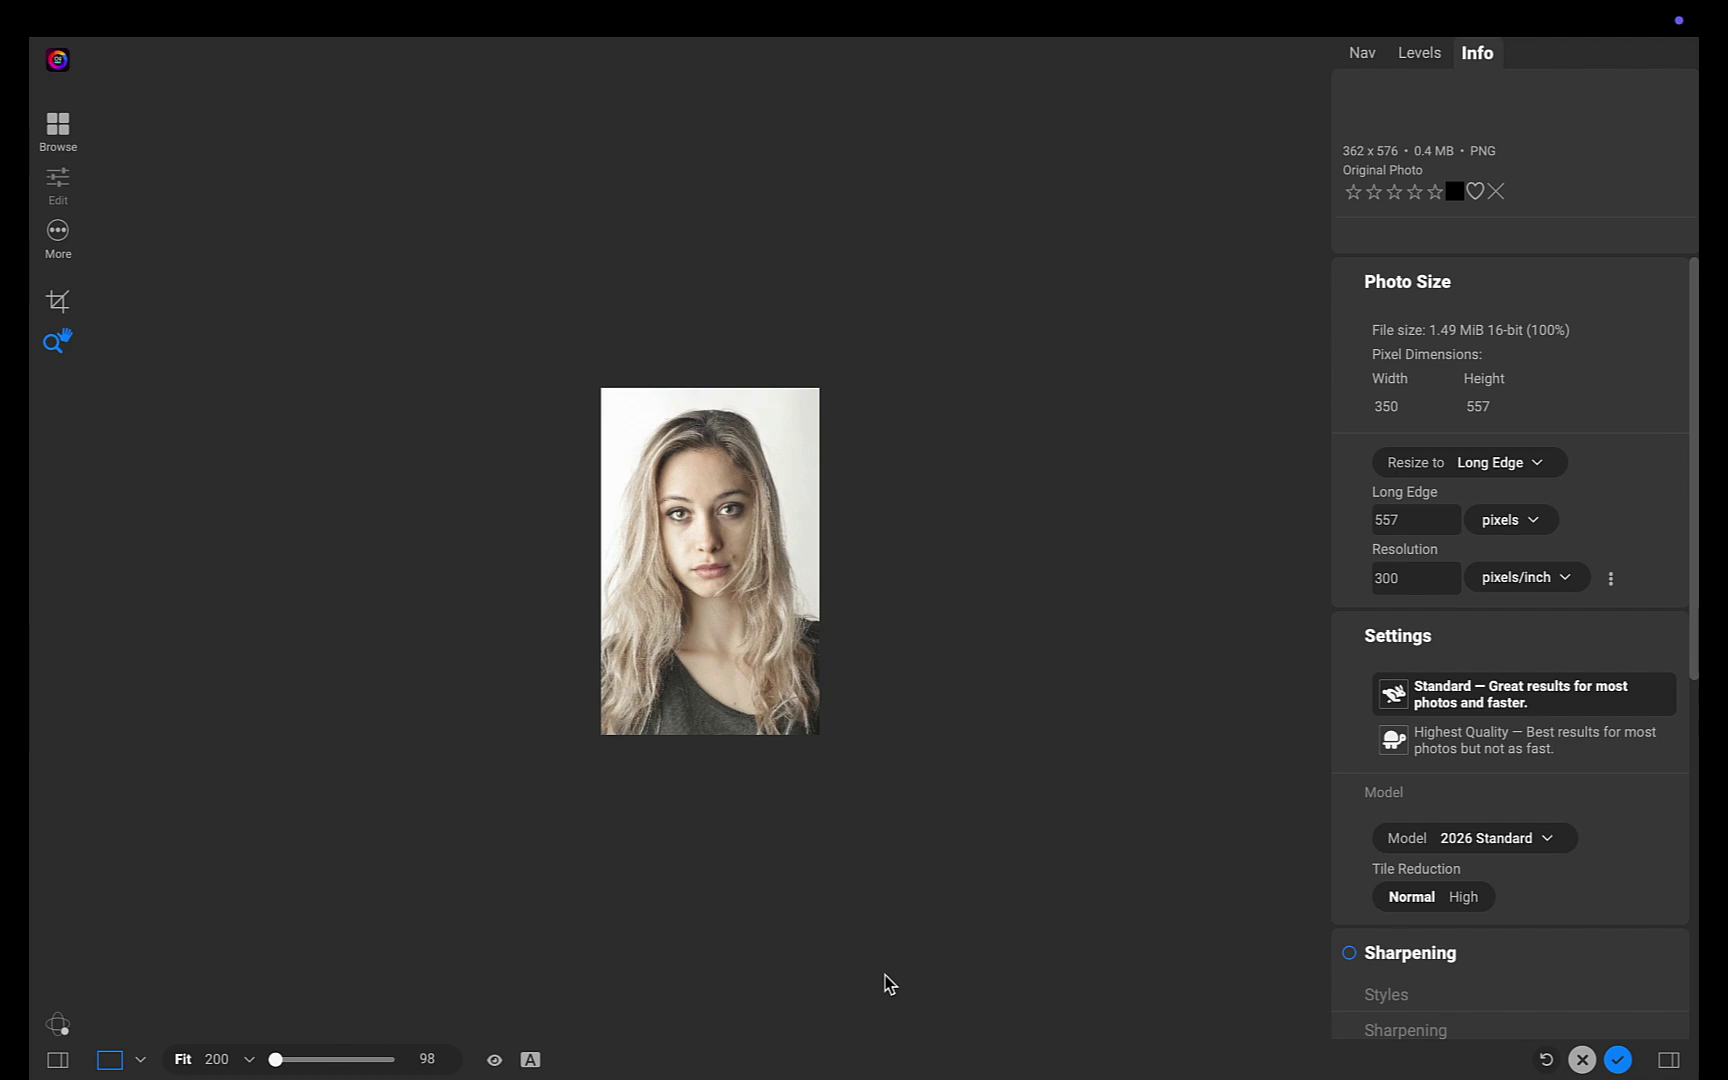
- Upscale the blonde portrait to a 4000 px long edge with the Highest Quality model
{"action": "double_click", "coordinate": [1413, 530]}
{"action": "type", "text": "4000"}
{"action": "key", "text": "Return"}
{"action": "left_click", "coordinate": [664, 421]}
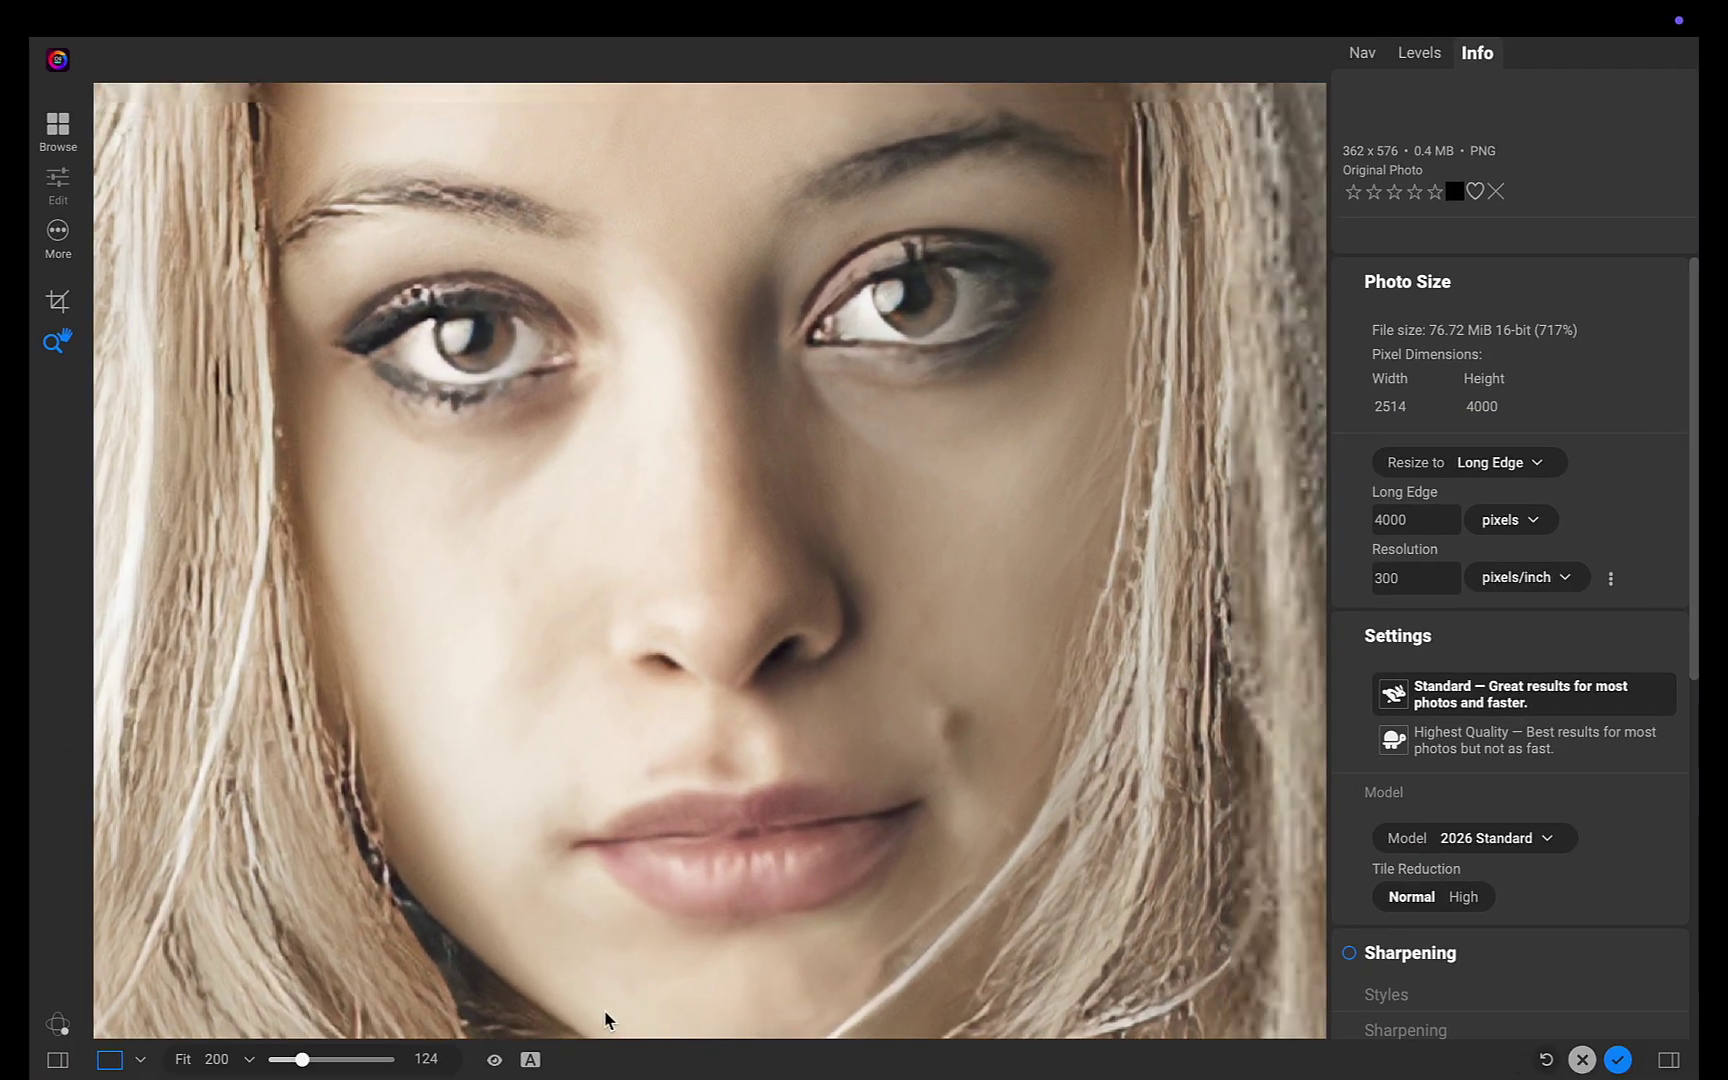
{"action": "left_click", "coordinate": [1452, 745]}
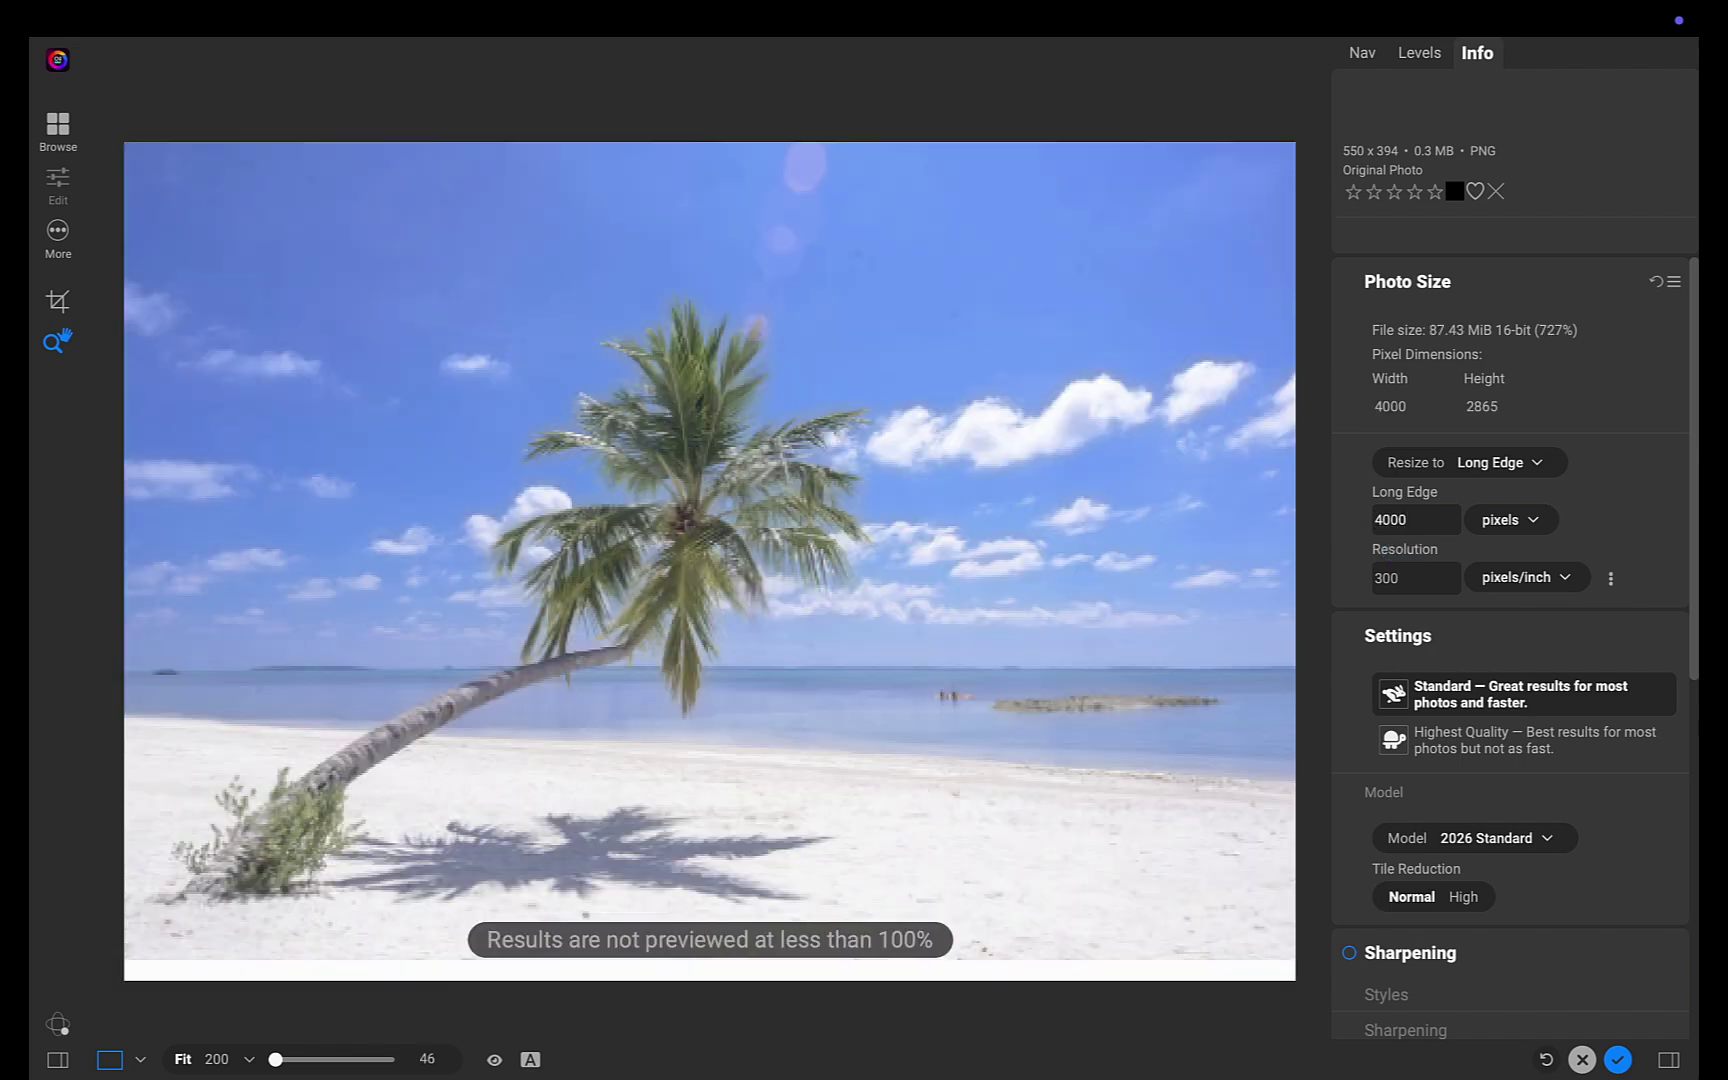
- Enable sharpening and Highest Quality on the 4000 × 2865 beach palm upscale, checking the original
{"action": "scroll", "coordinate": [730, 444], "scroll_direction": "up", "scroll_amount": 5}
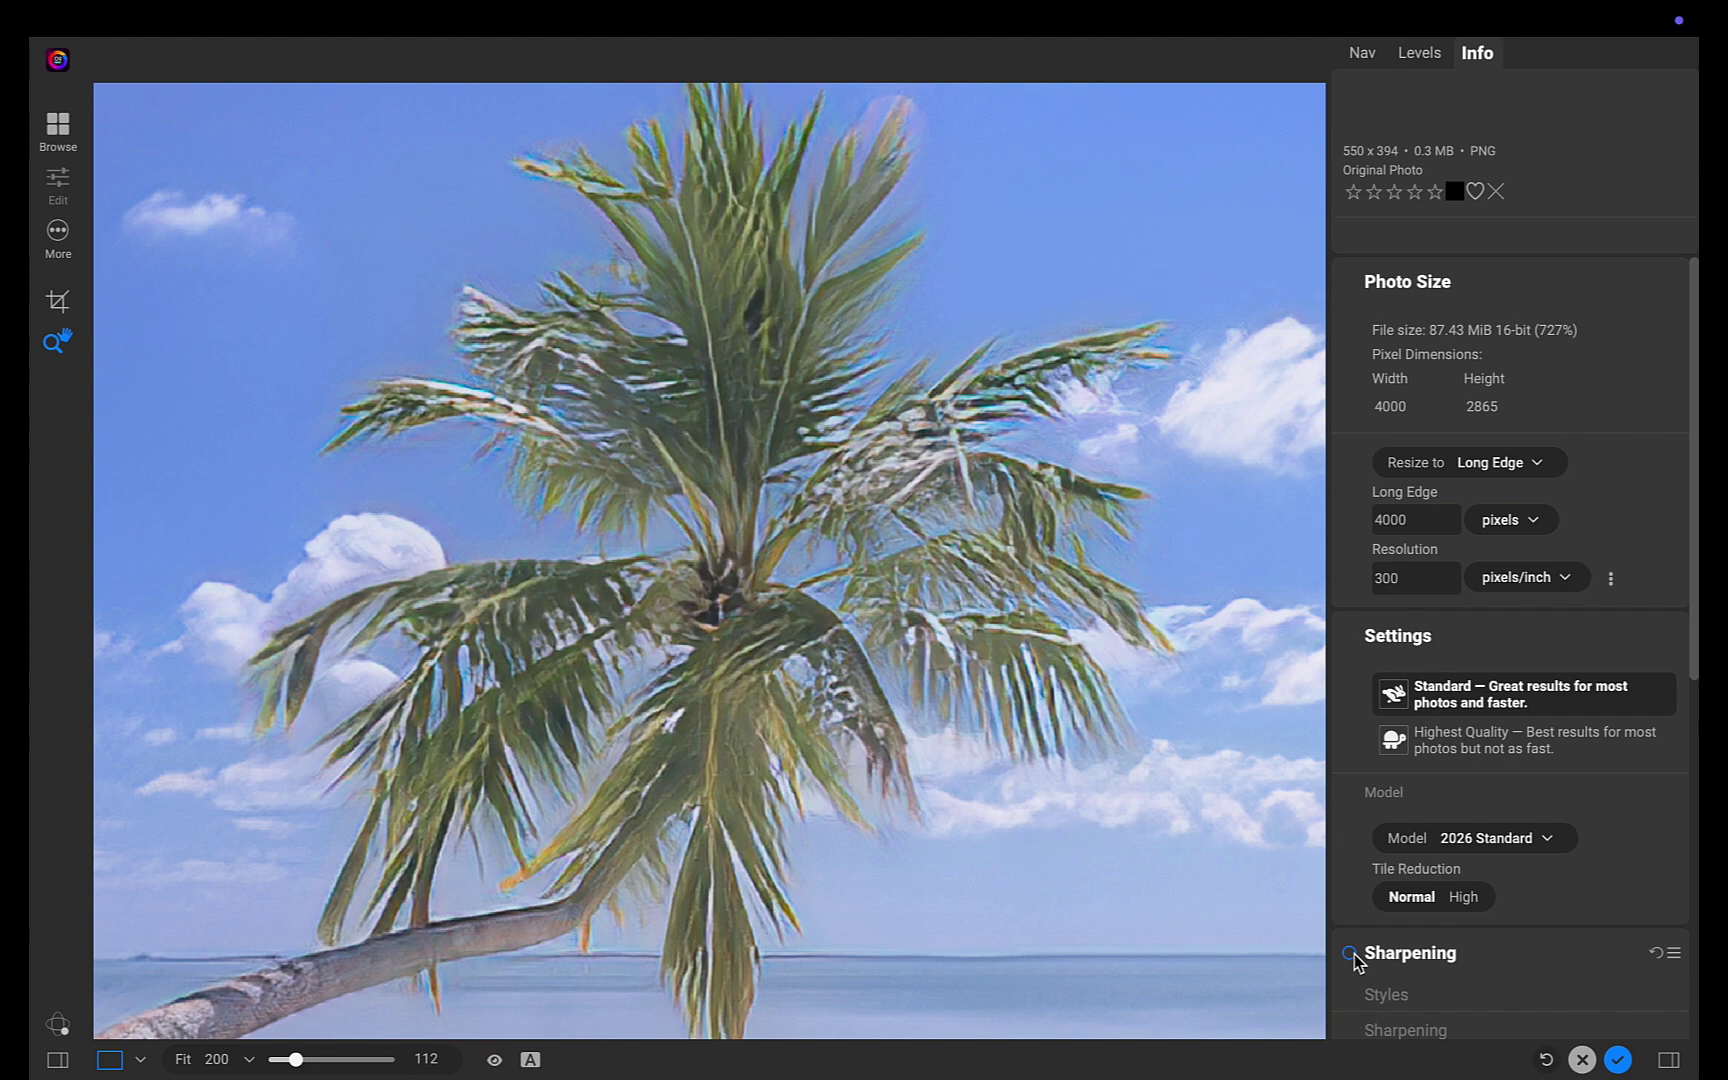
{"action": "left_click", "coordinate": [1352, 953]}
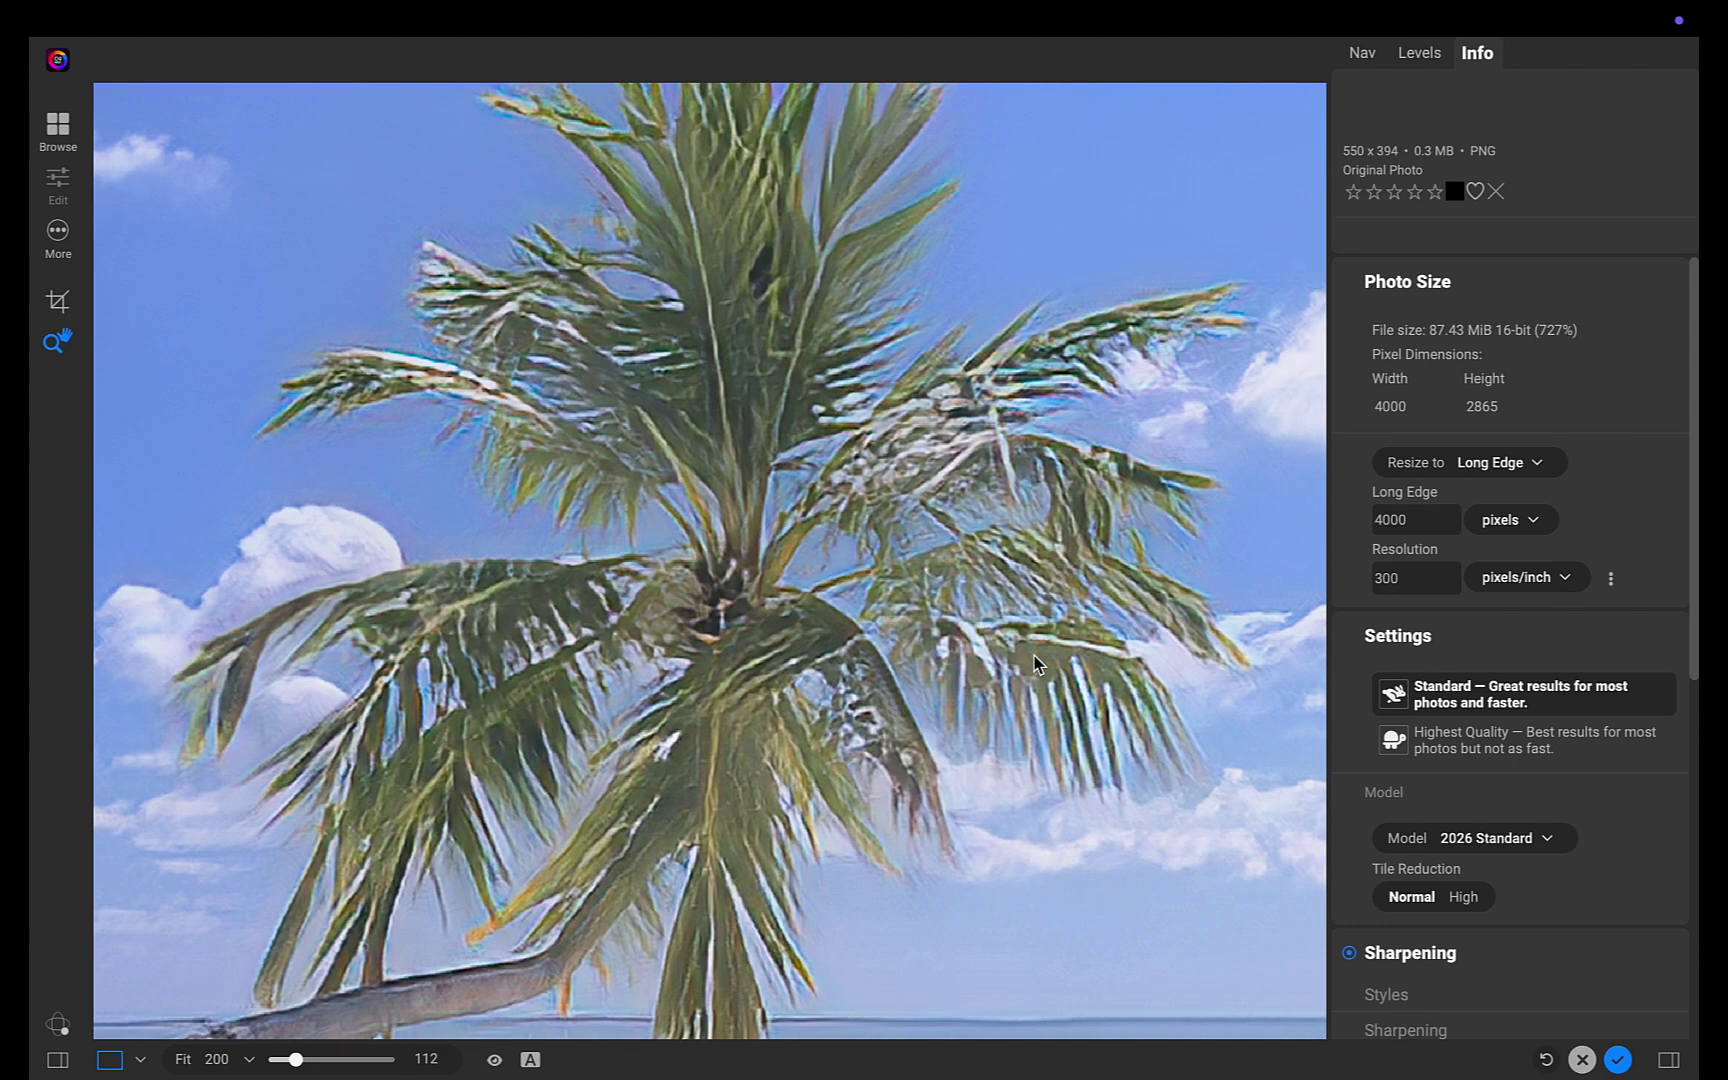
{"action": "scroll", "coordinate": [1036, 662], "scroll_direction": "up", "scroll_amount": 2}
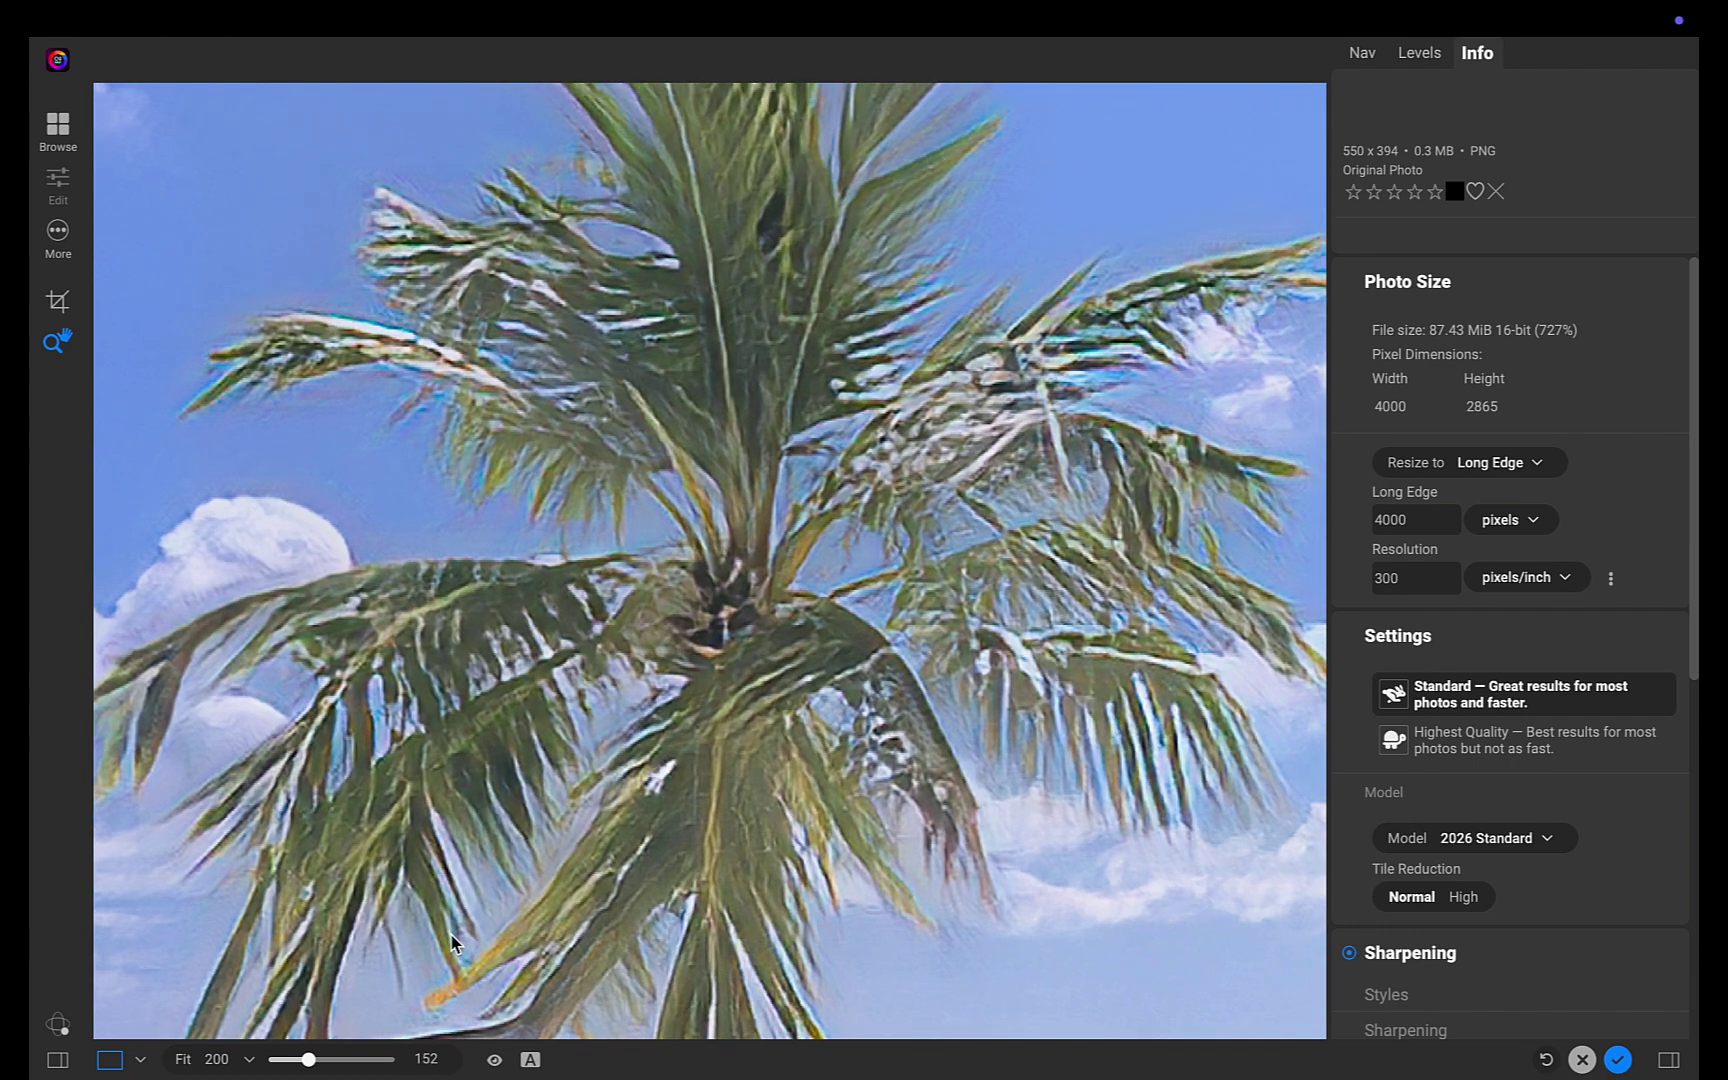
{"action": "scroll", "coordinate": [452, 941], "scroll_direction": "up", "scroll_amount": 2}
{"action": "left_click", "coordinate": [494, 1059]}
{"action": "left_click", "coordinate": [494, 1060]}
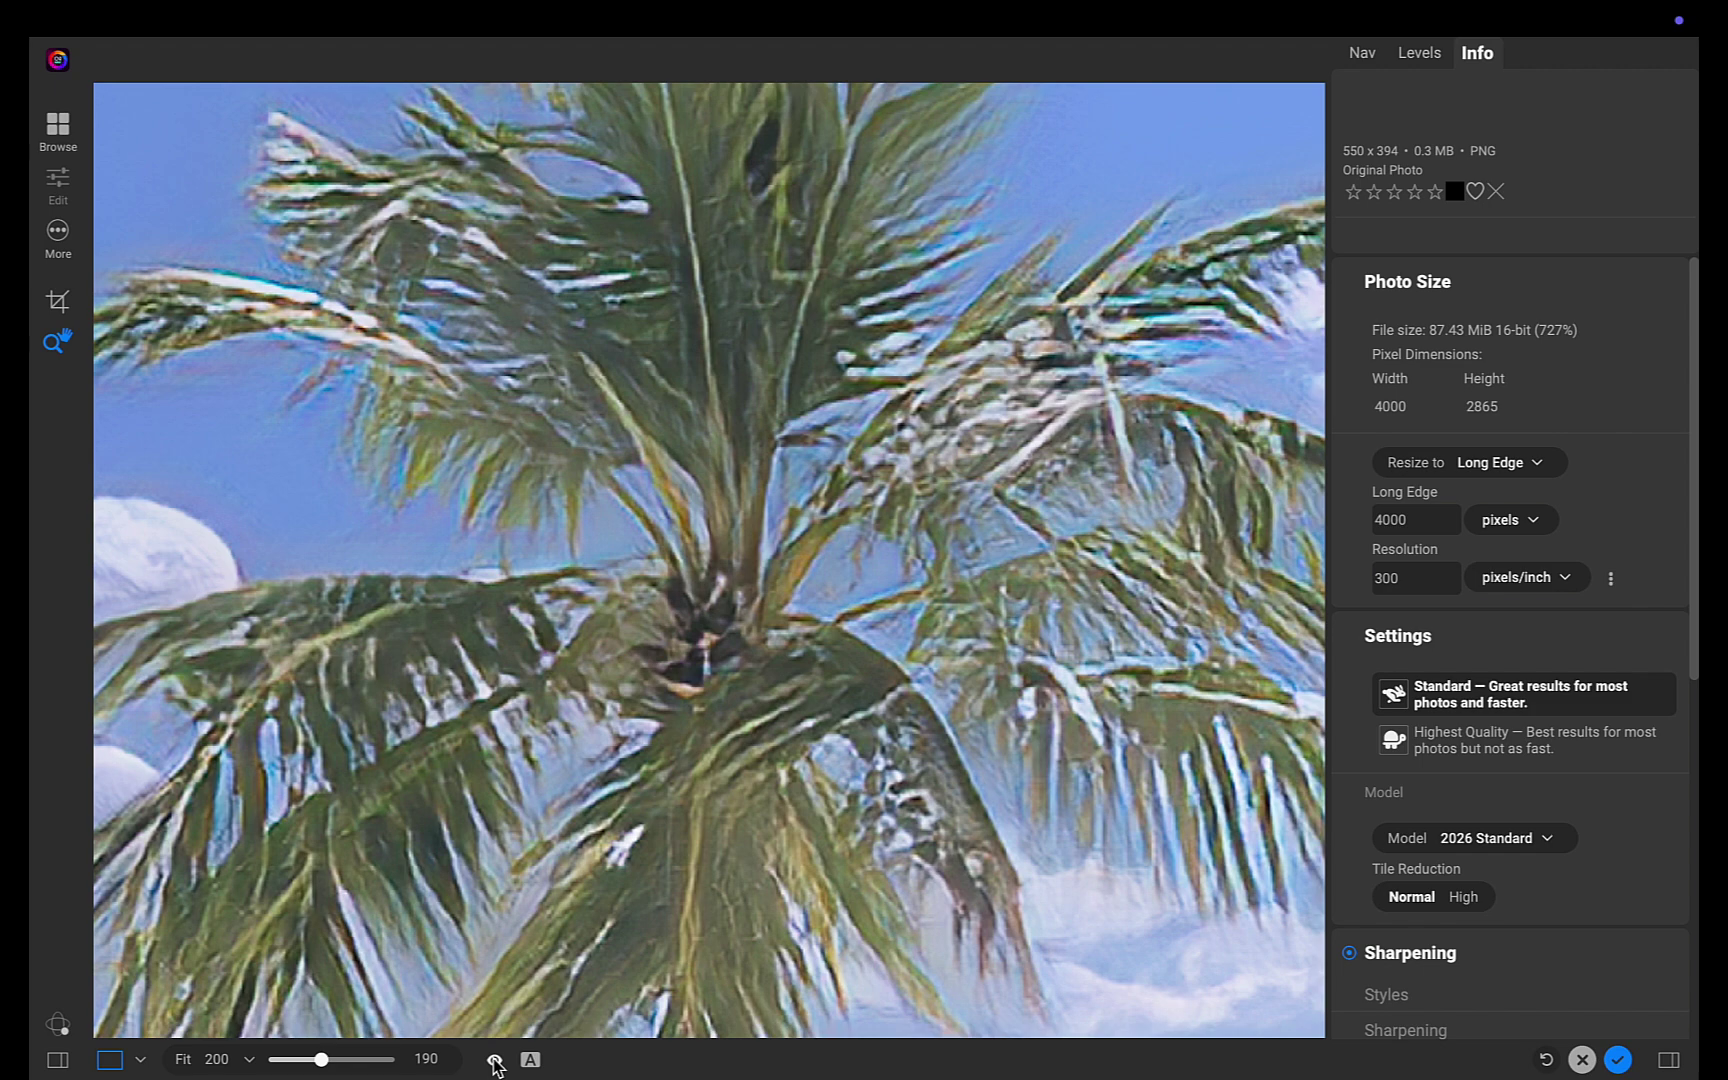
{"action": "left_click", "coordinate": [1460, 745]}
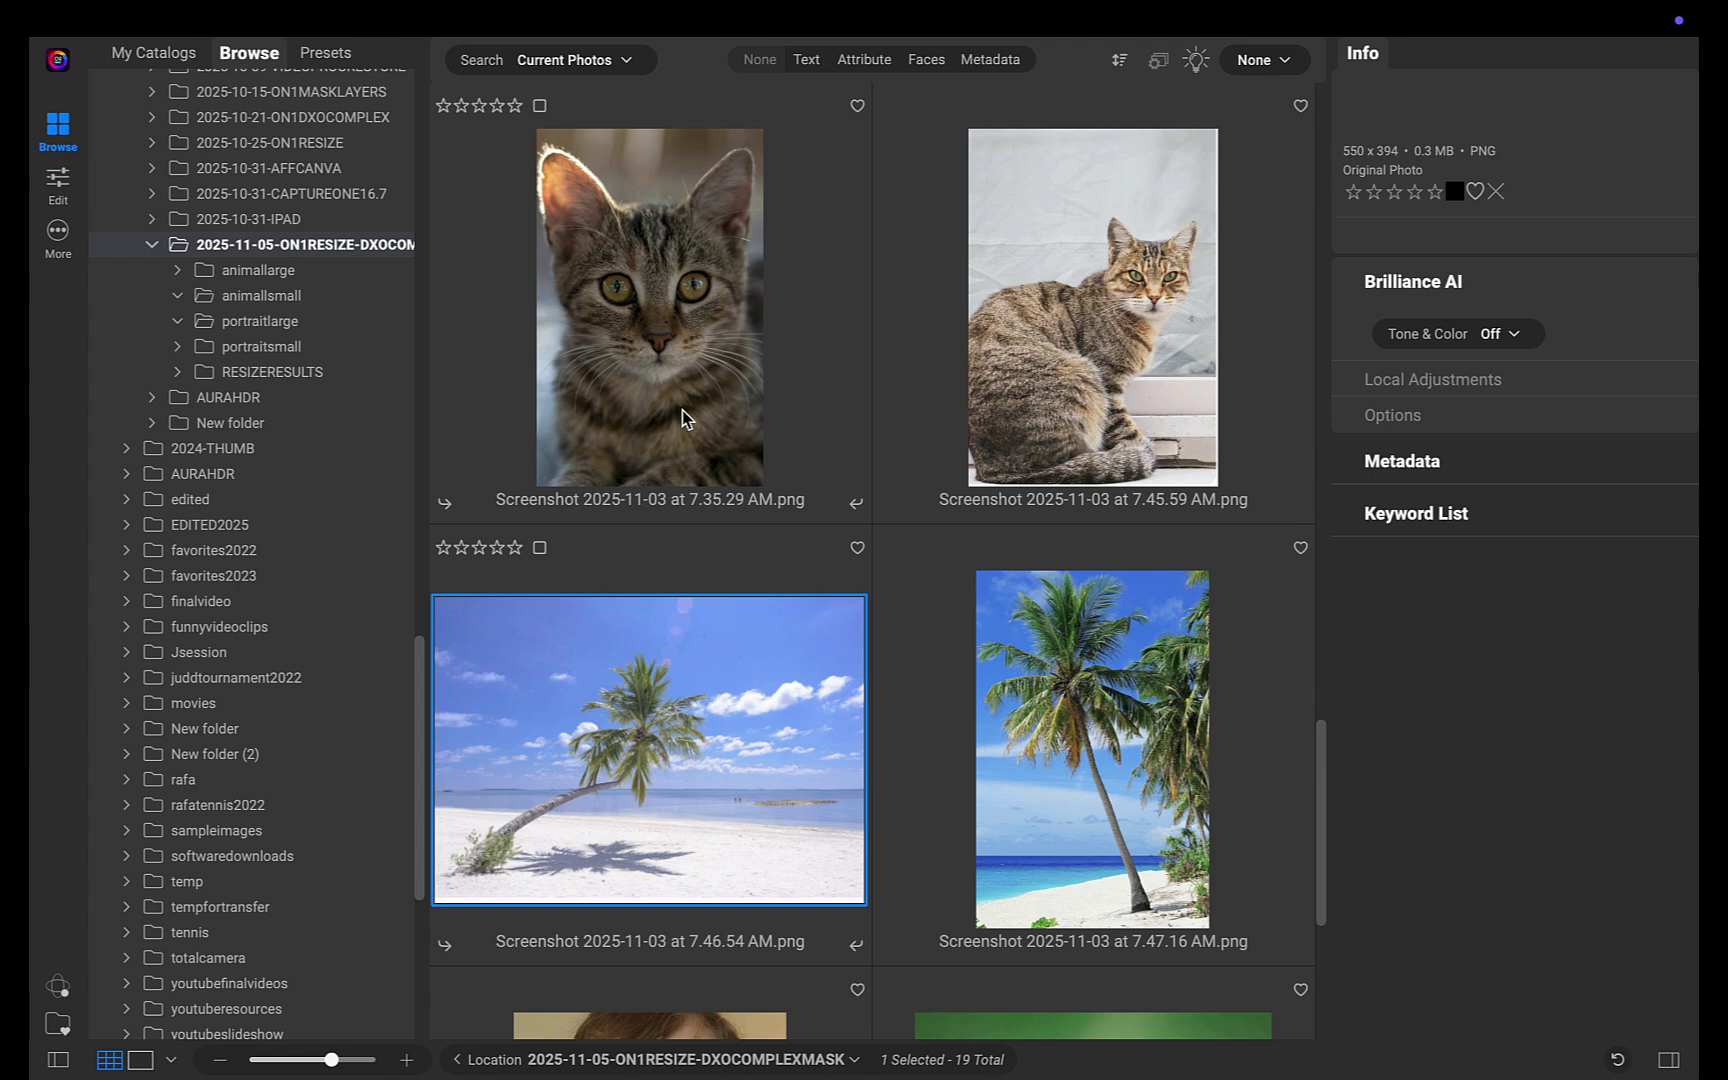
- Open export settings for the four selected photos, including the kitten
{"action": "left_click", "coordinate": [683, 406]}
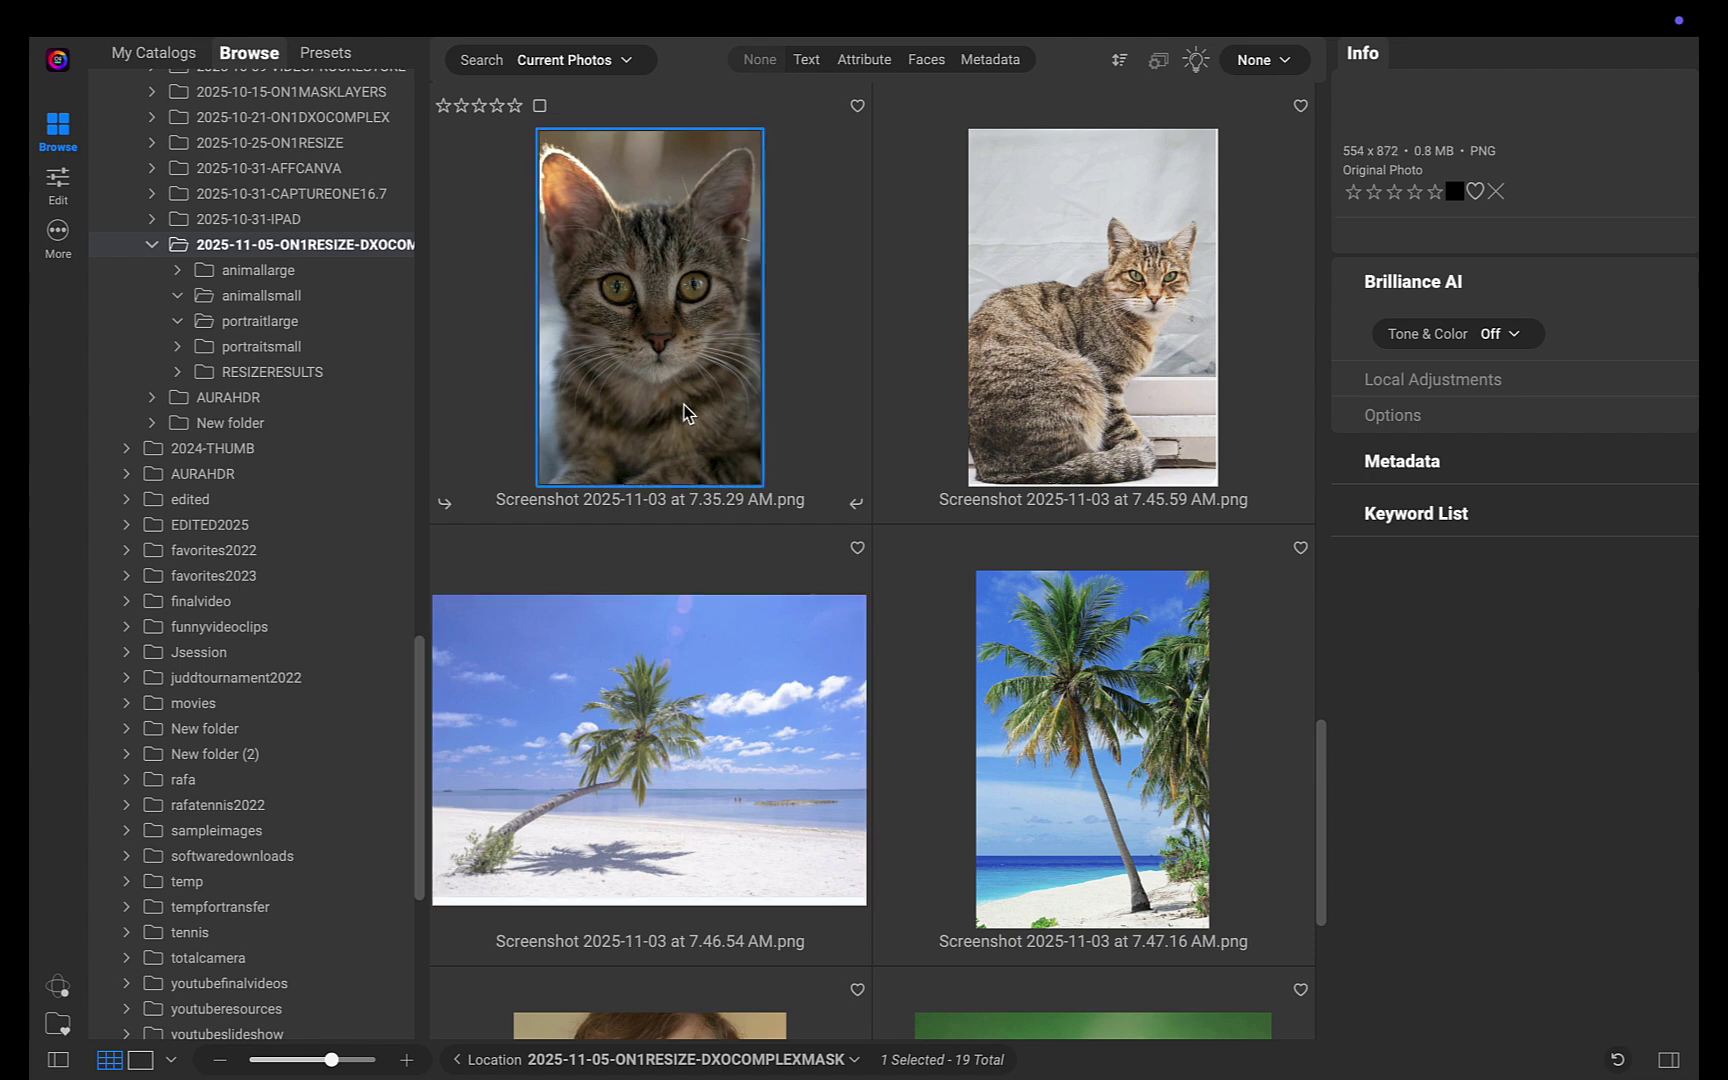
{"action": "right_click", "coordinate": [740, 783]}
{"action": "left_click", "coordinate": [1110, 159]}
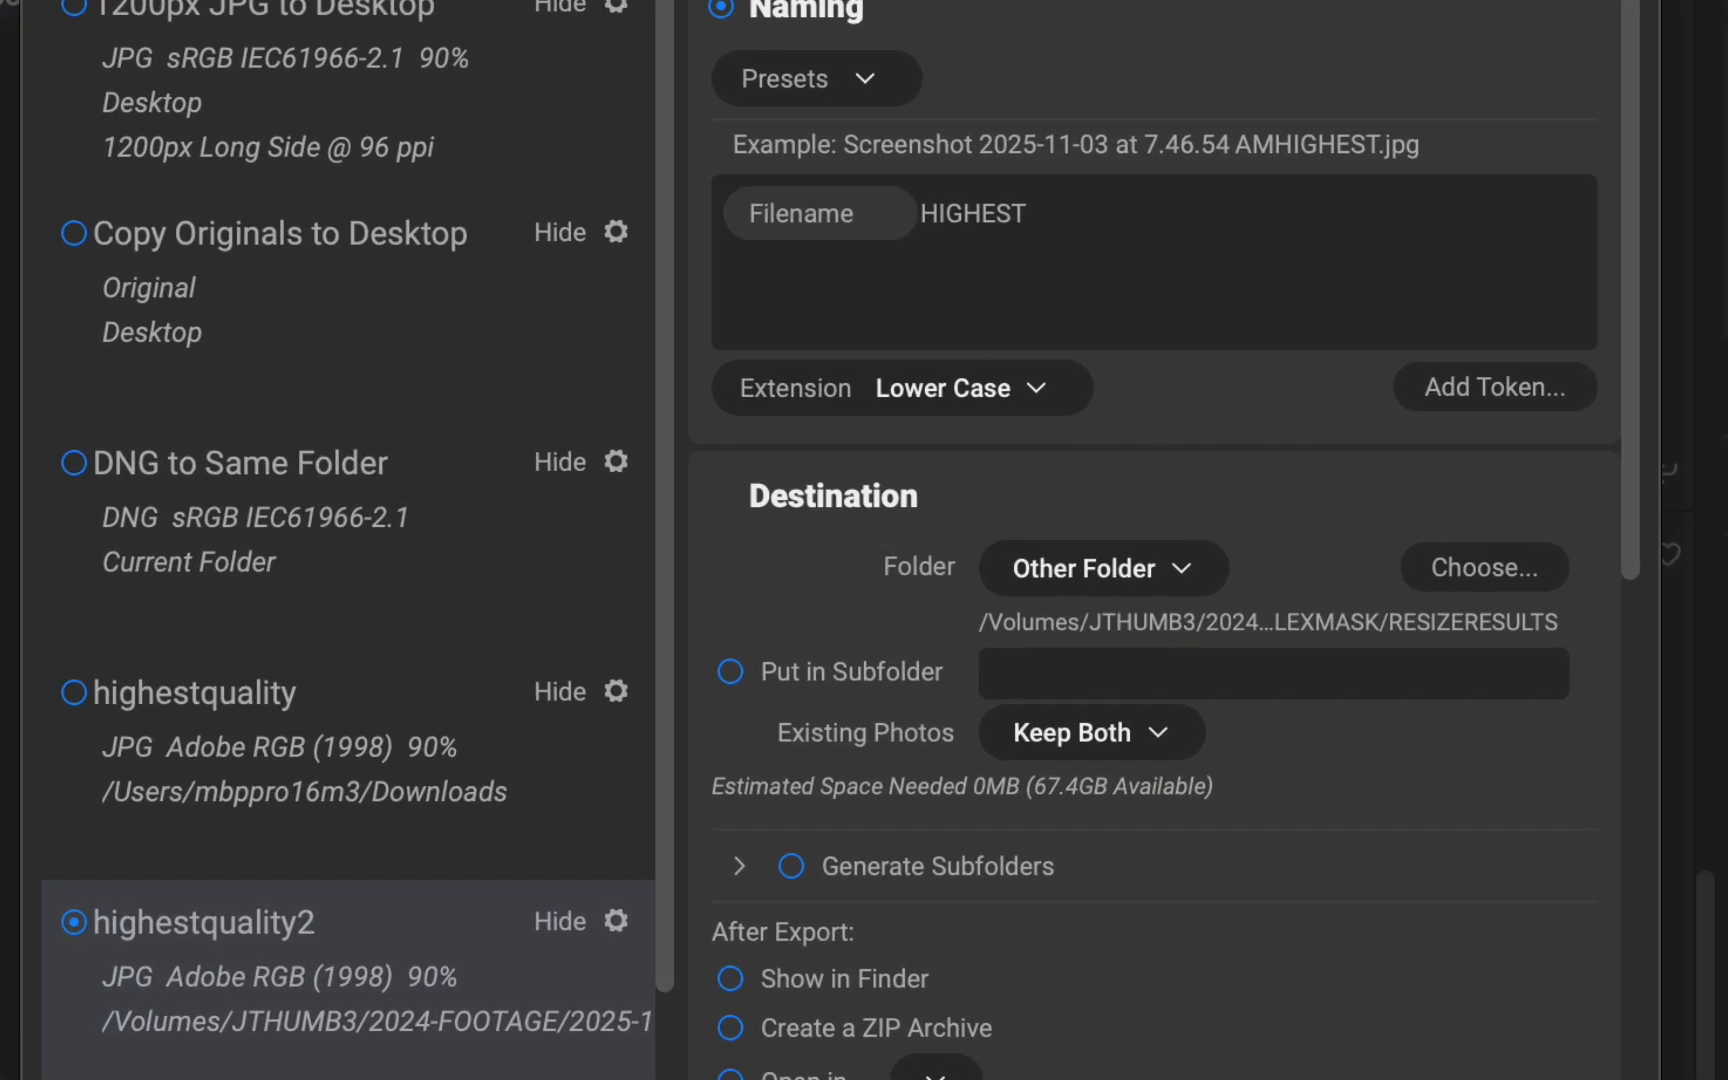
- Enable Resize with the Resize AI method in the highestquality2 preset and close the dialog
{"action": "scroll", "coordinate": [1305, 948], "scroll_direction": "down", "scroll_amount": 12}
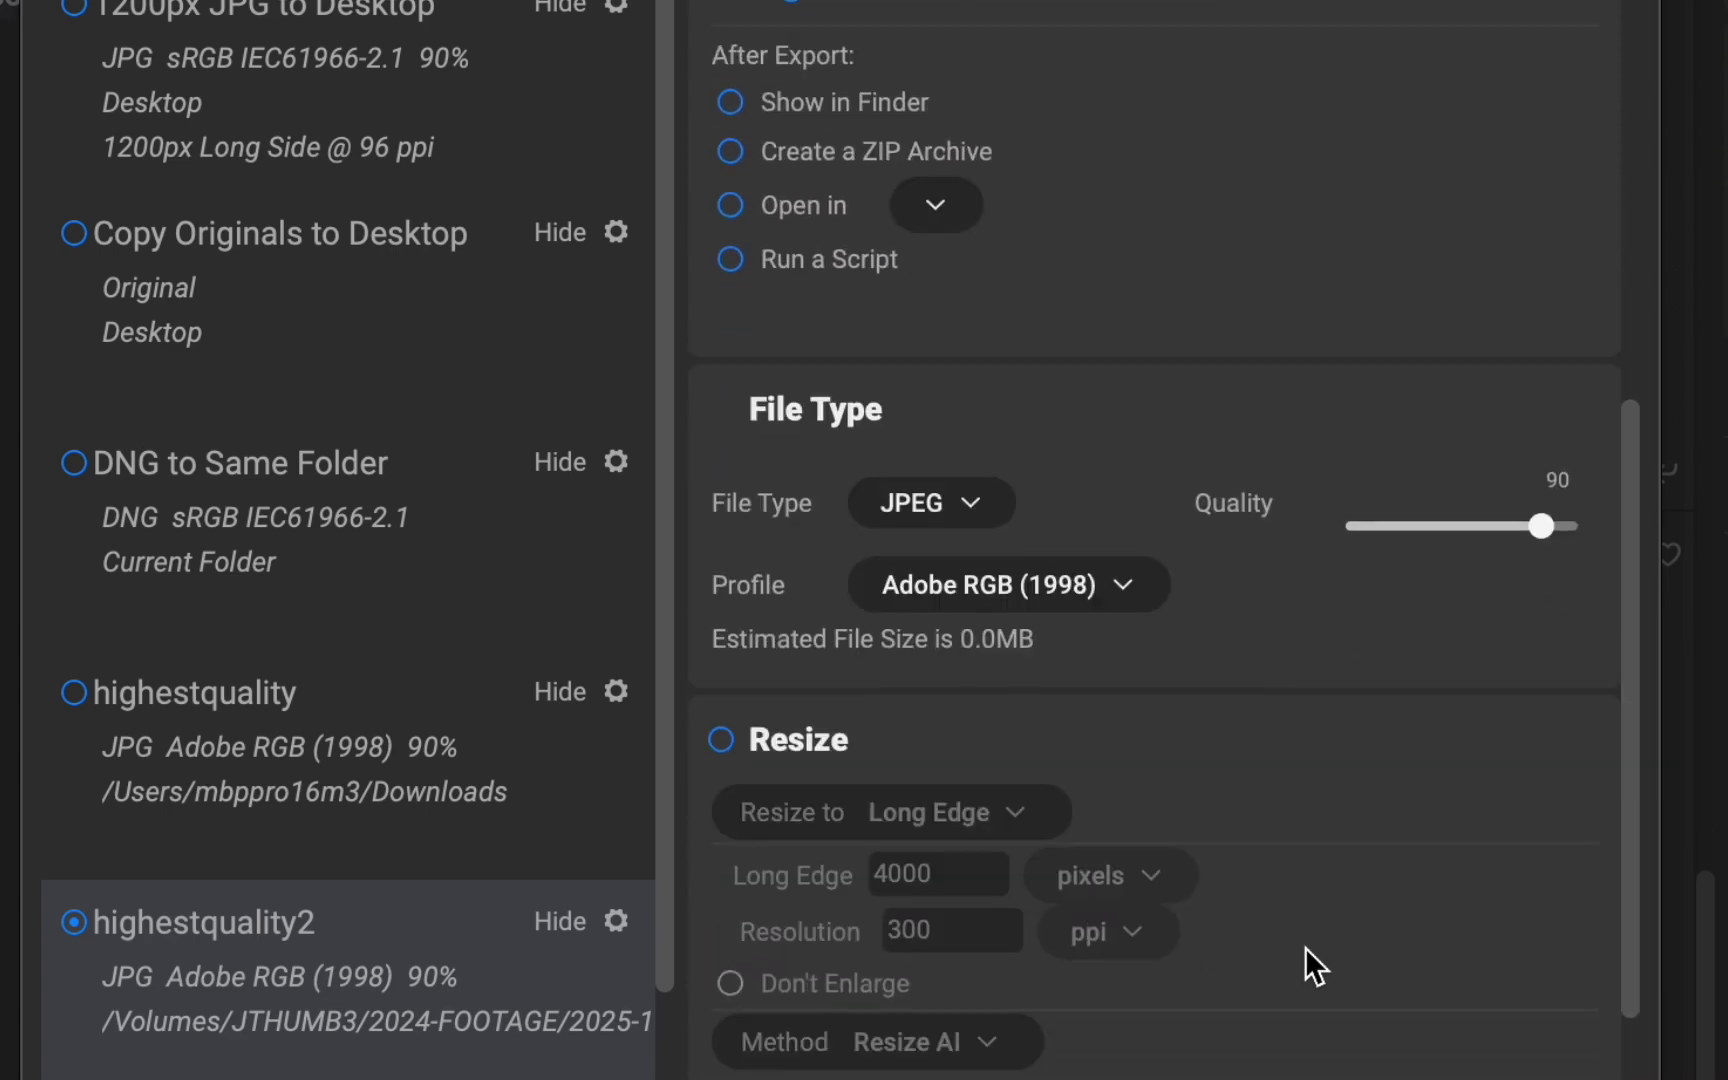
{"action": "scroll", "coordinate": [1305, 946], "scroll_direction": "down", "scroll_amount": 3}
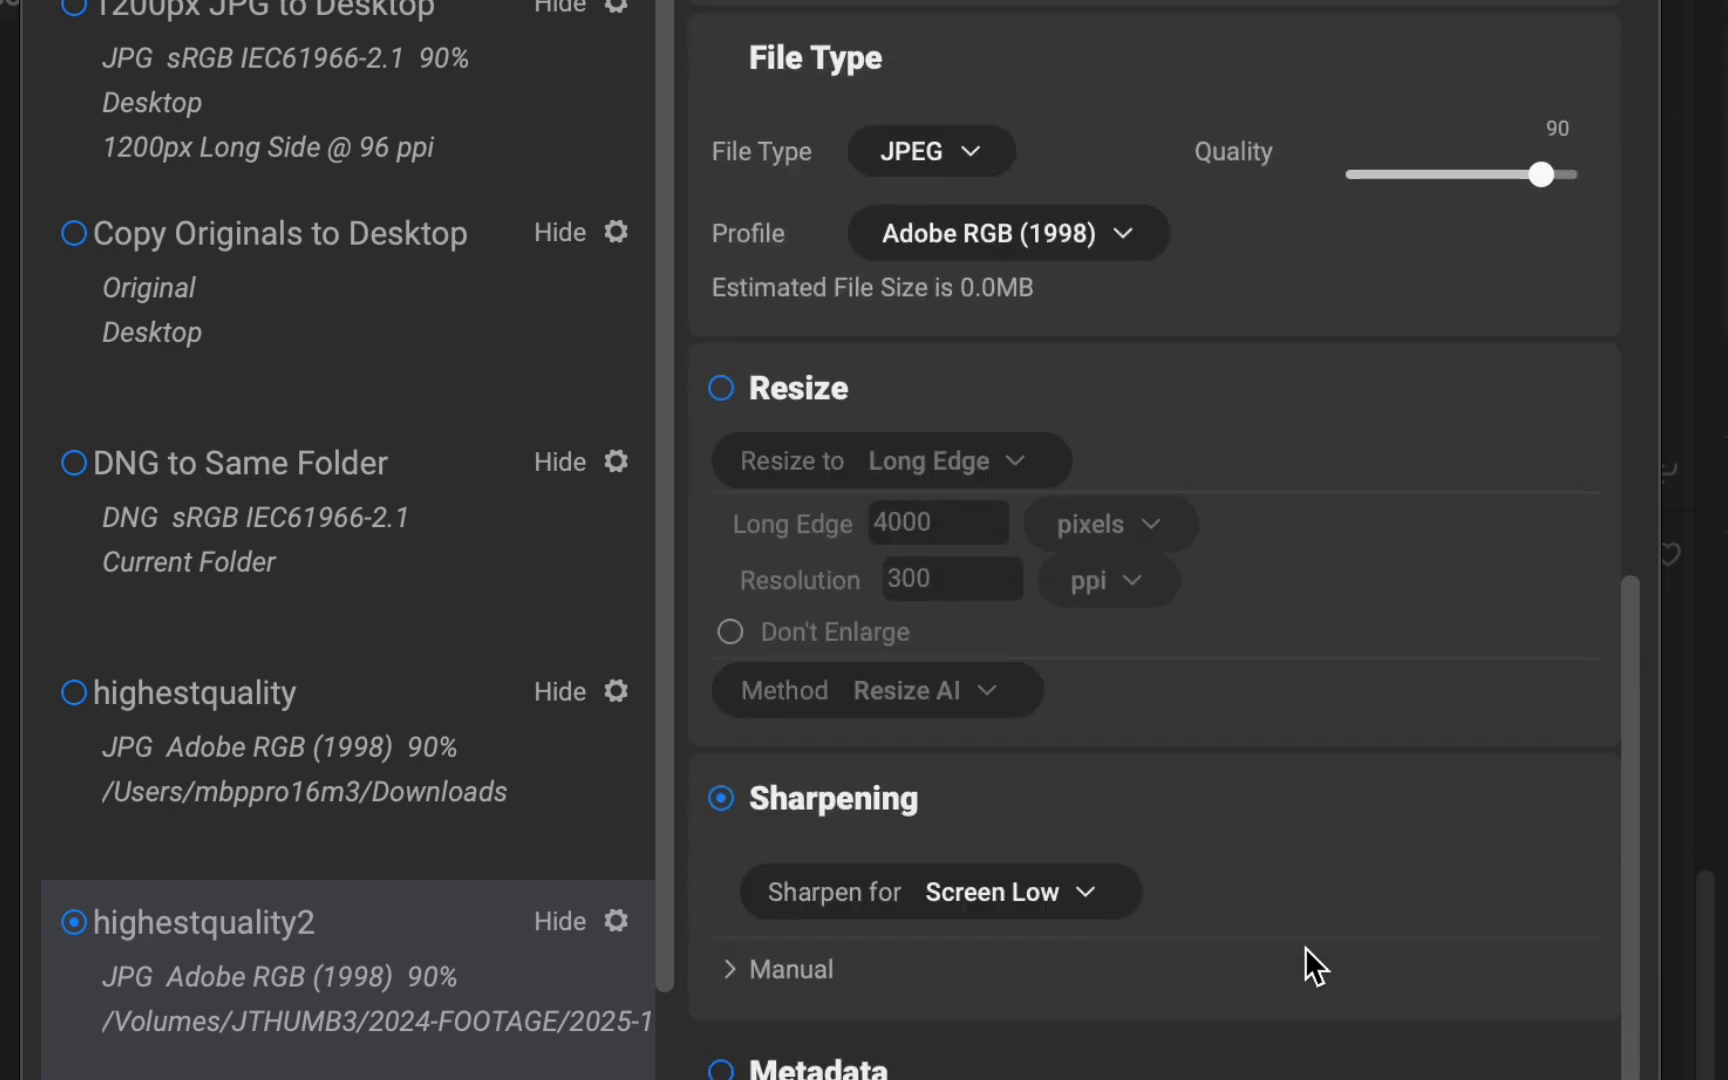
{"action": "left_click", "coordinate": [721, 389]}
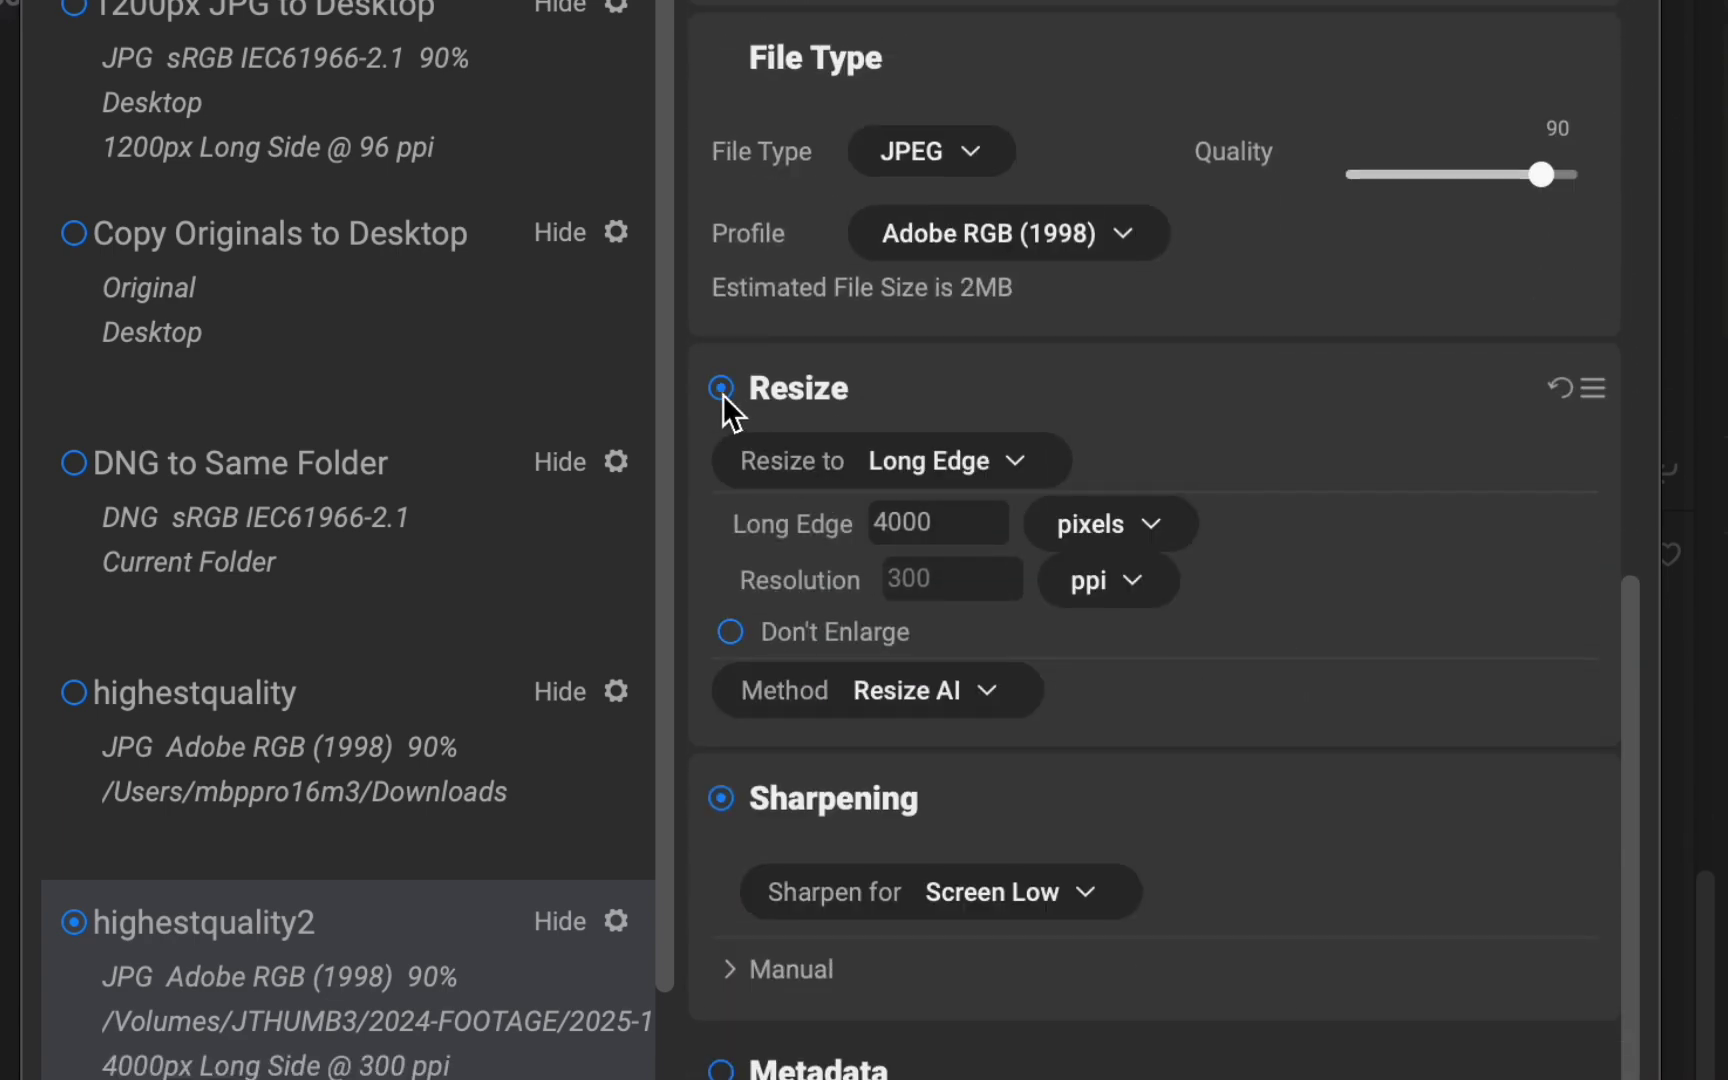
{"action": "left_click", "coordinate": [921, 698]}
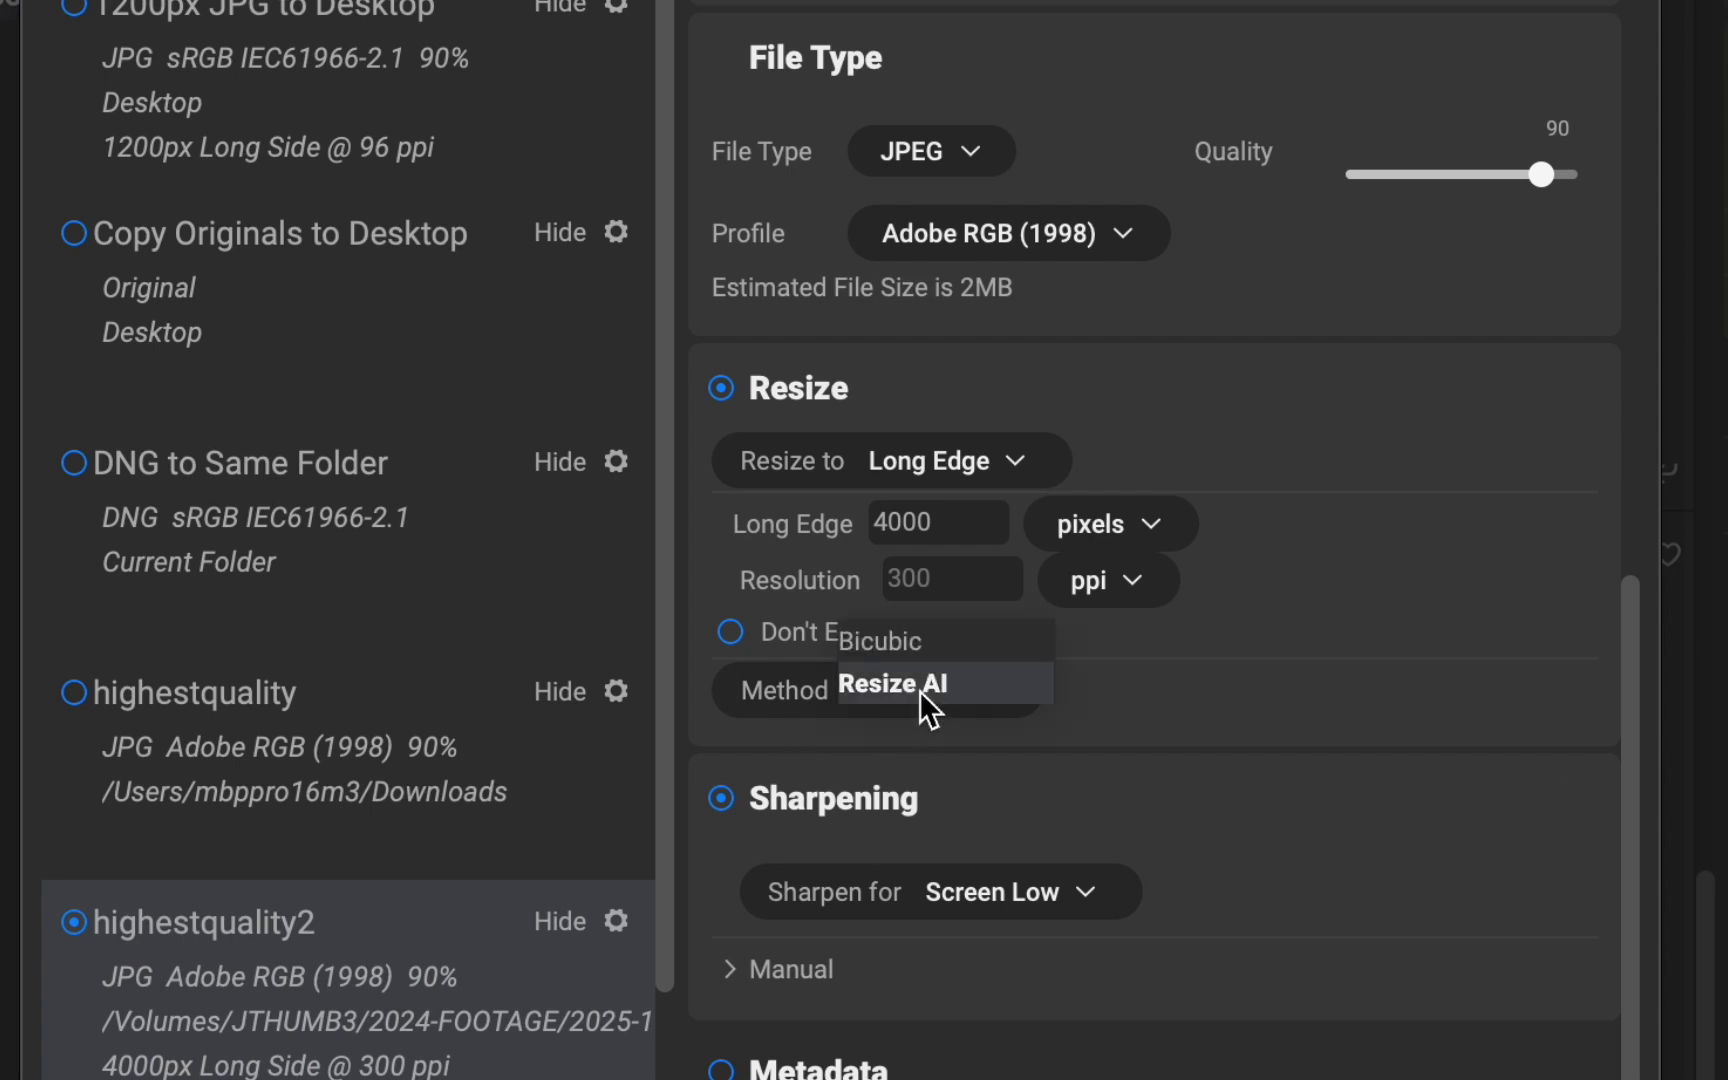
{"action": "left_click", "coordinate": [929, 688]}
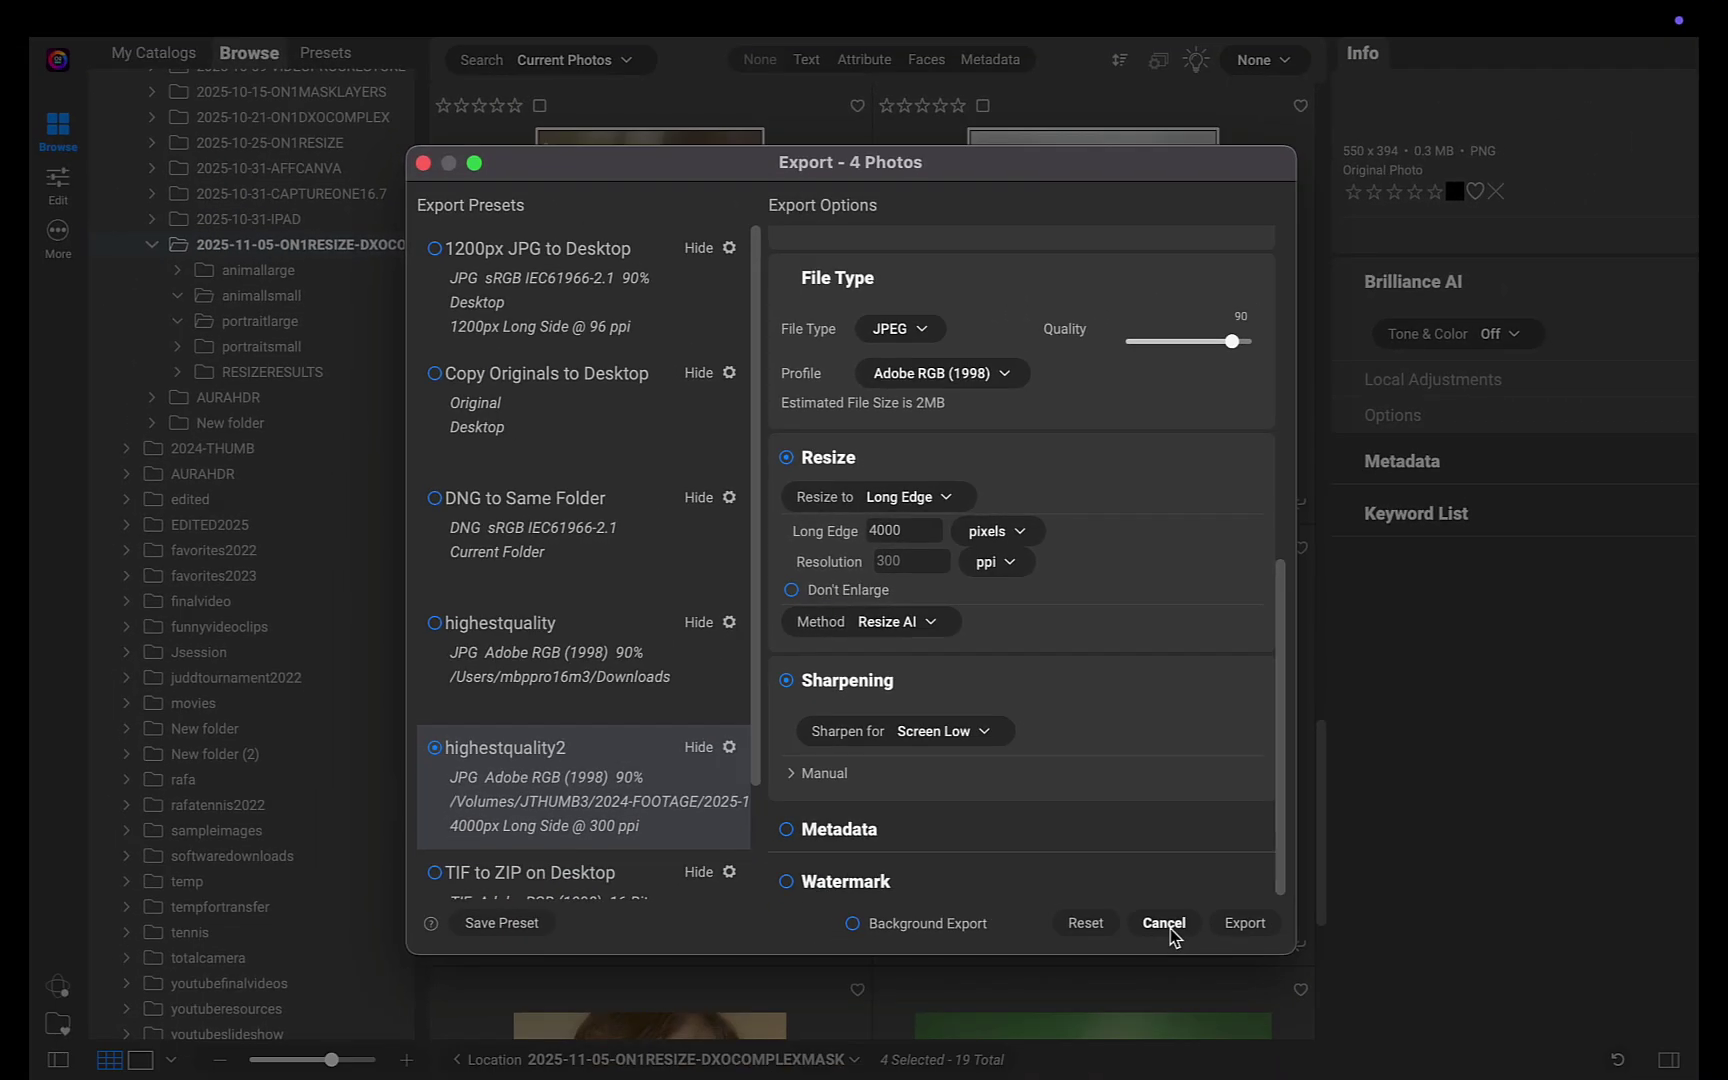
{"action": "left_click", "coordinate": [1165, 930]}
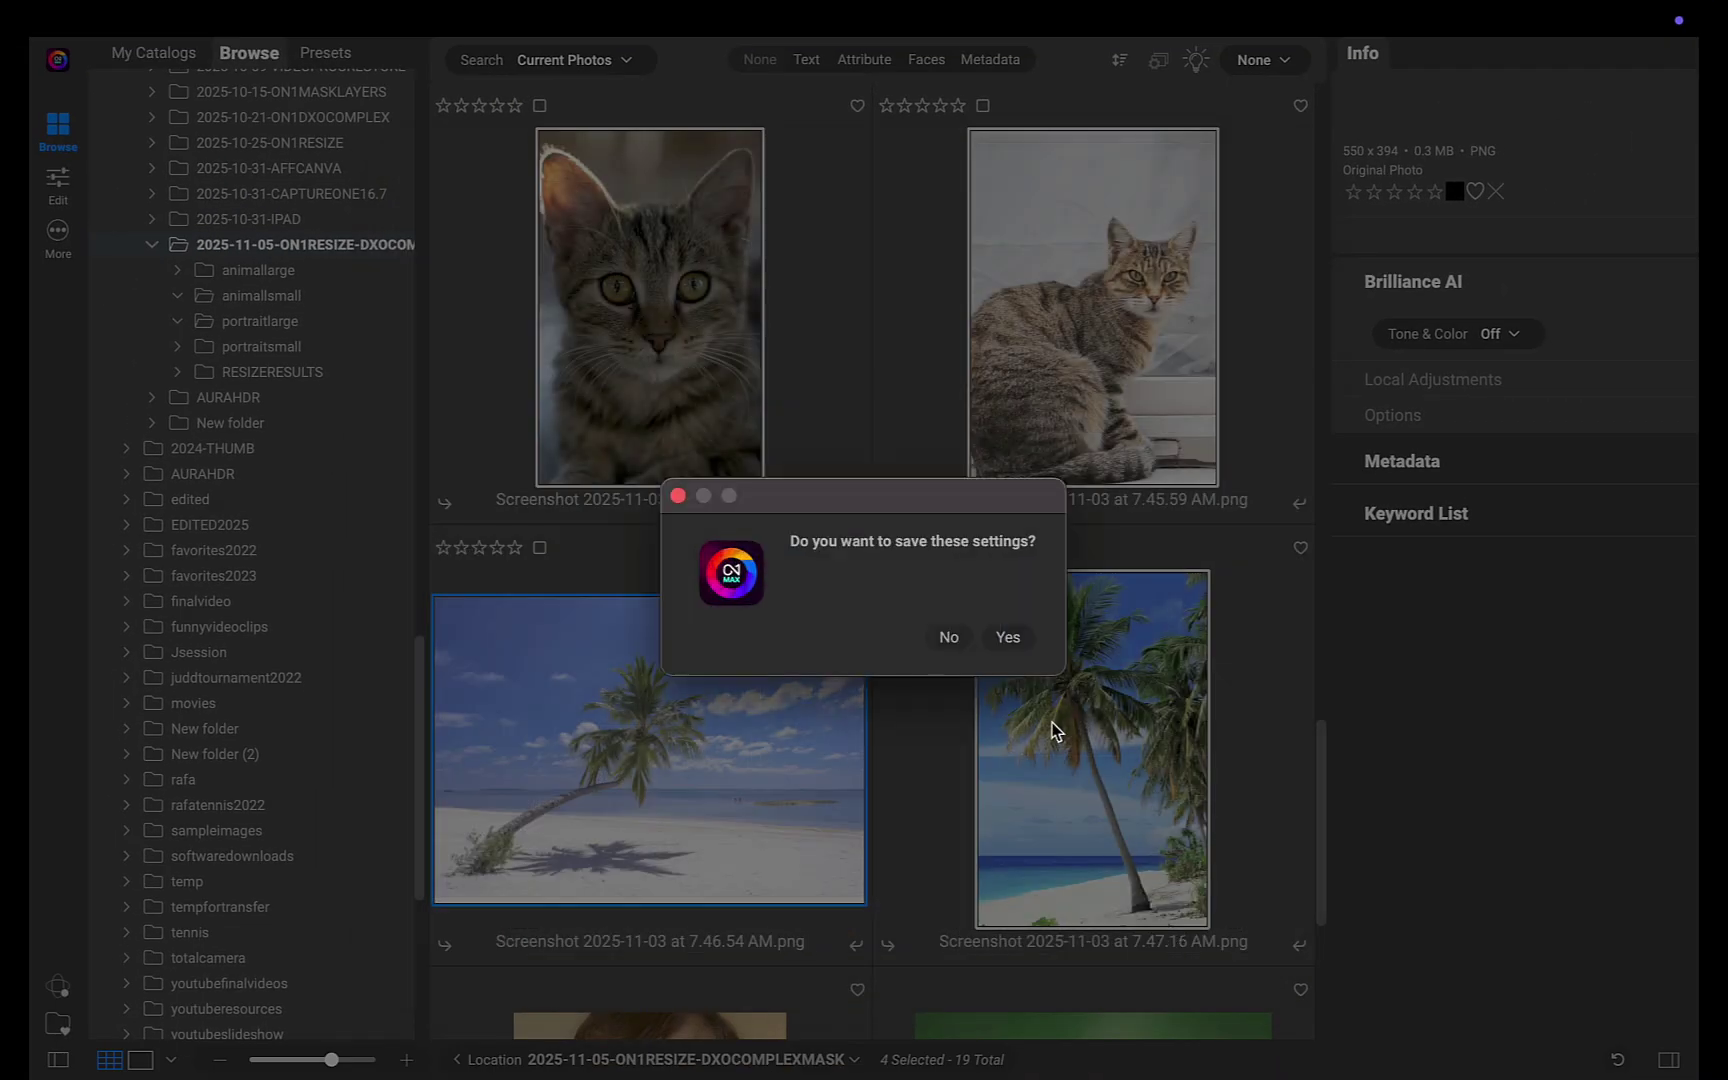
- Dismiss the export-settings prompt, then open the cat photo in Resize AI with a 4000 px long edge
{"action": "left_click", "coordinate": [950, 638]}
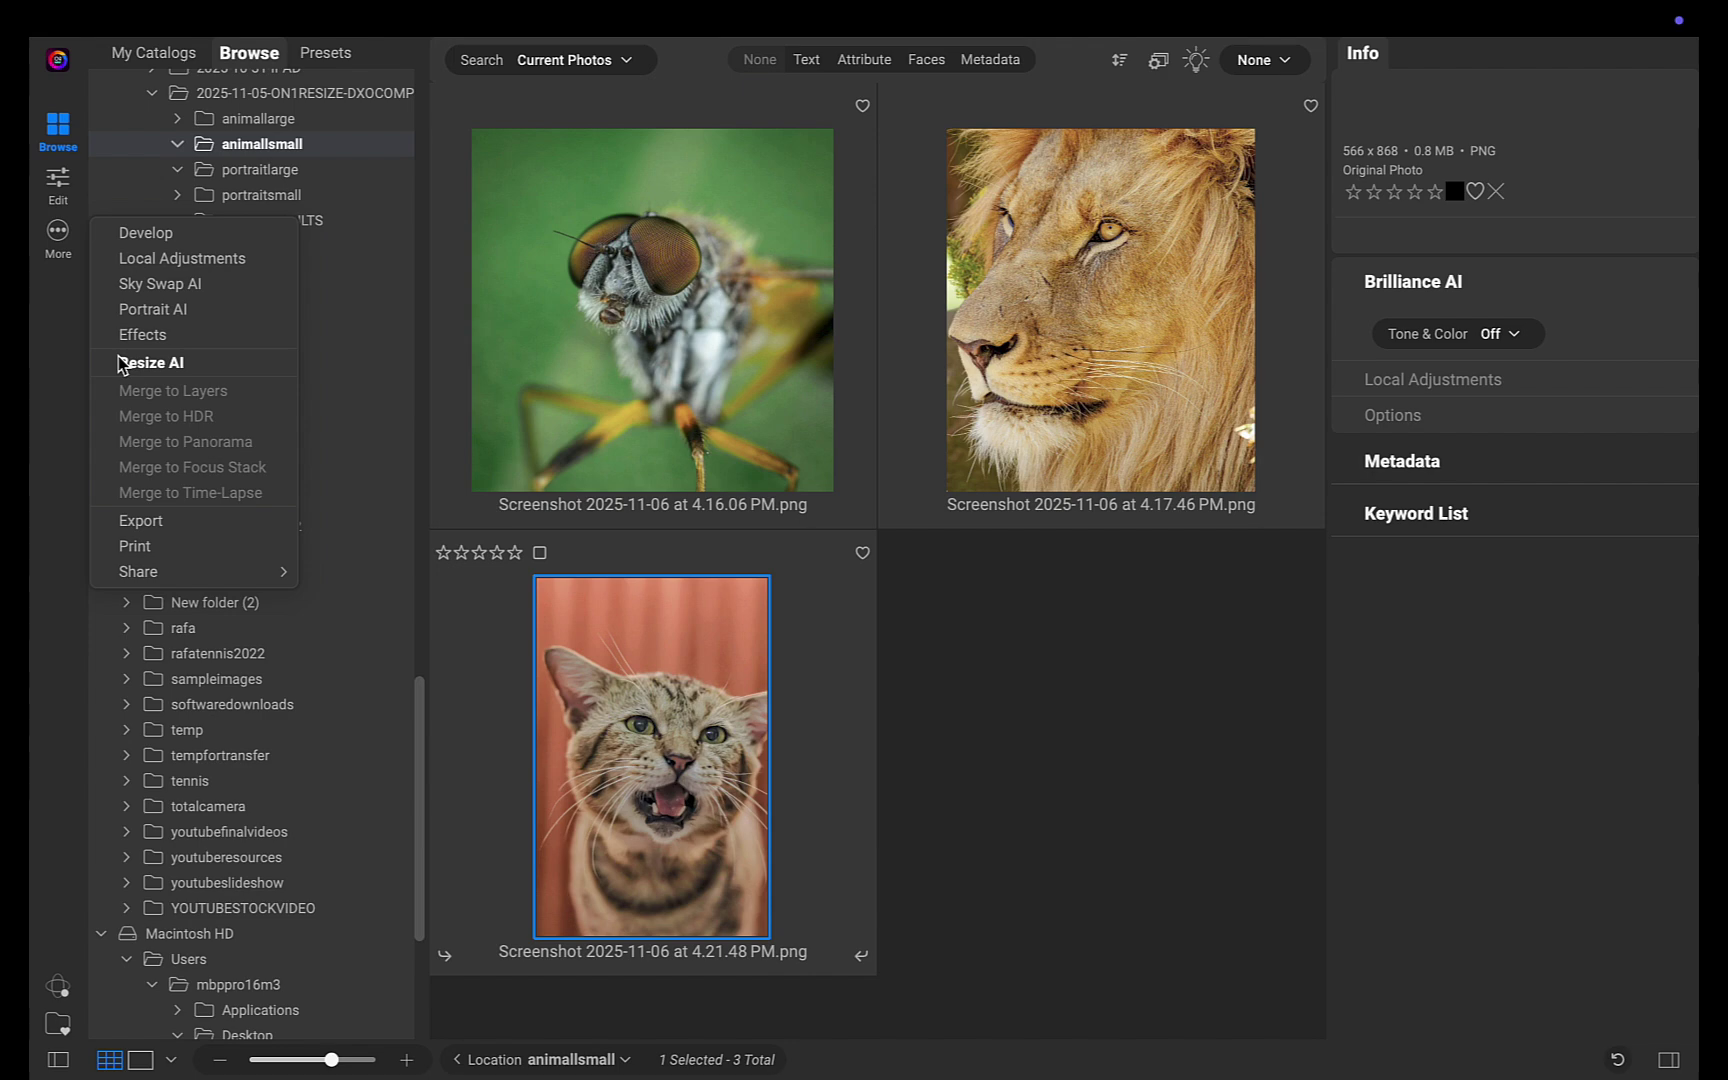
{"action": "left_click", "coordinate": [140, 359]}
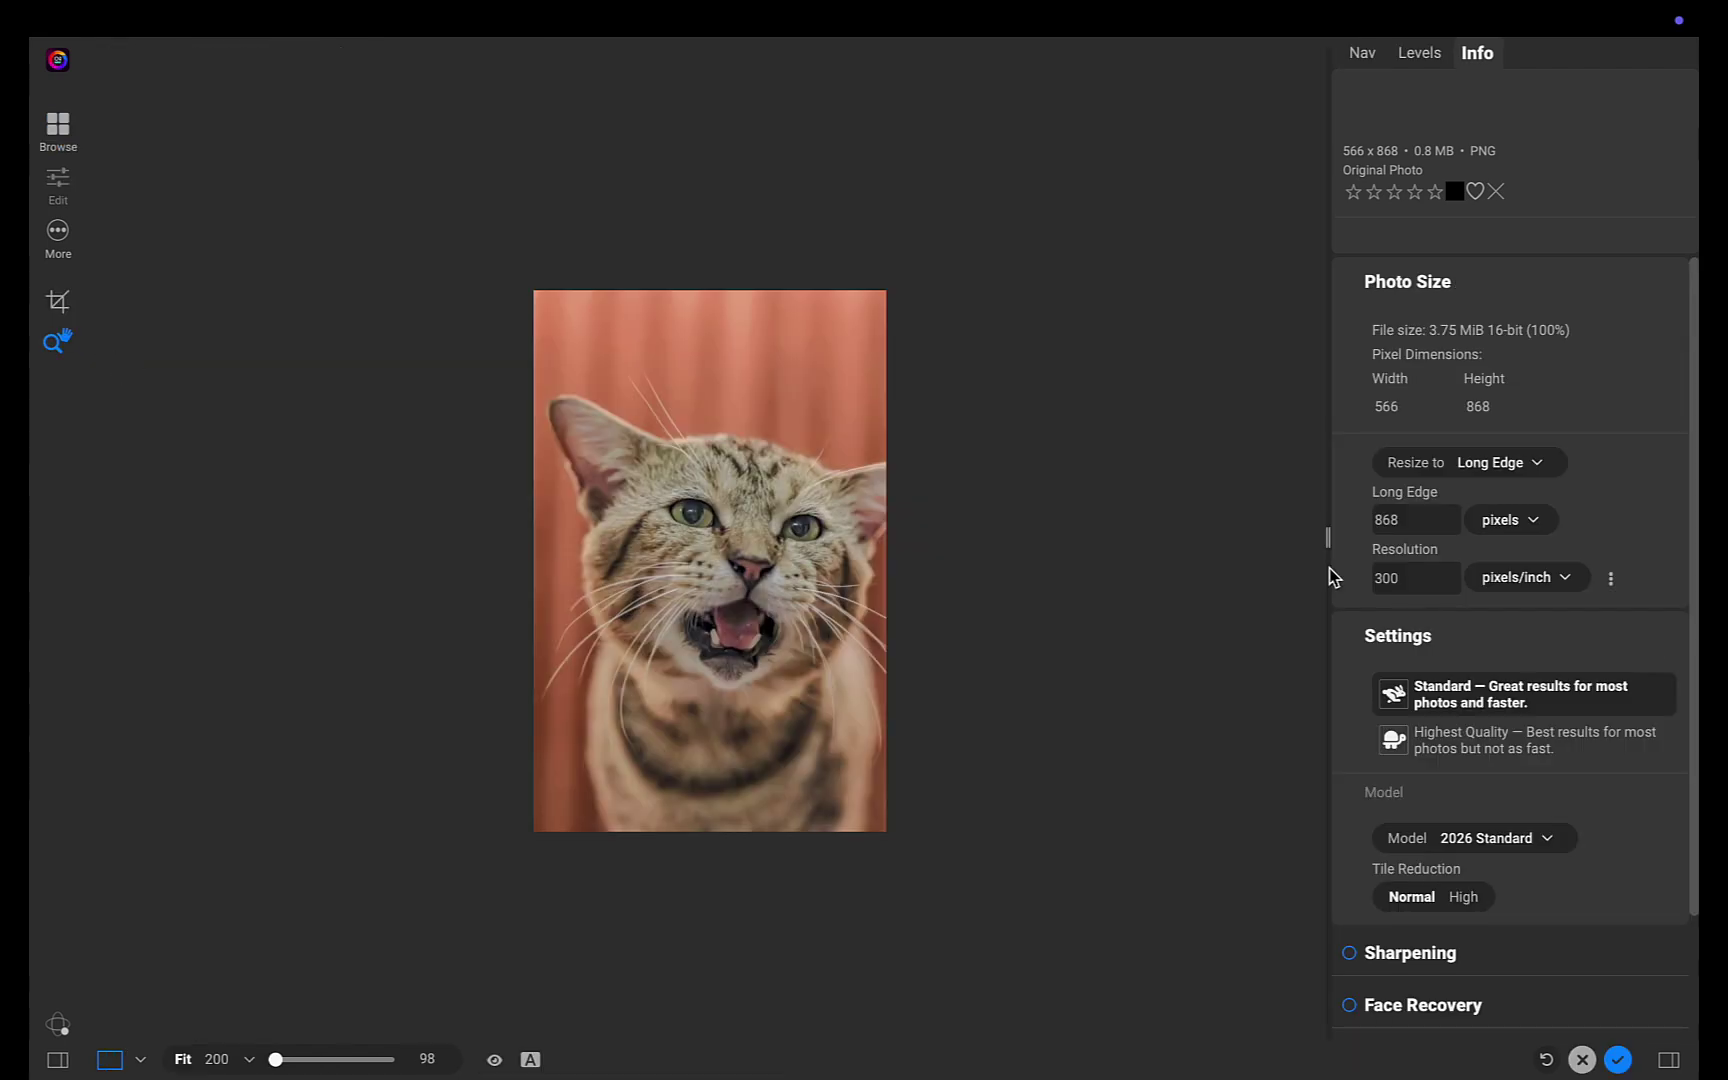
{"action": "double_click", "coordinate": [1420, 522]}
{"action": "key", "text": "BackSpace"}
{"action": "type", "text": "4000"}
{"action": "key", "text": "Return"}
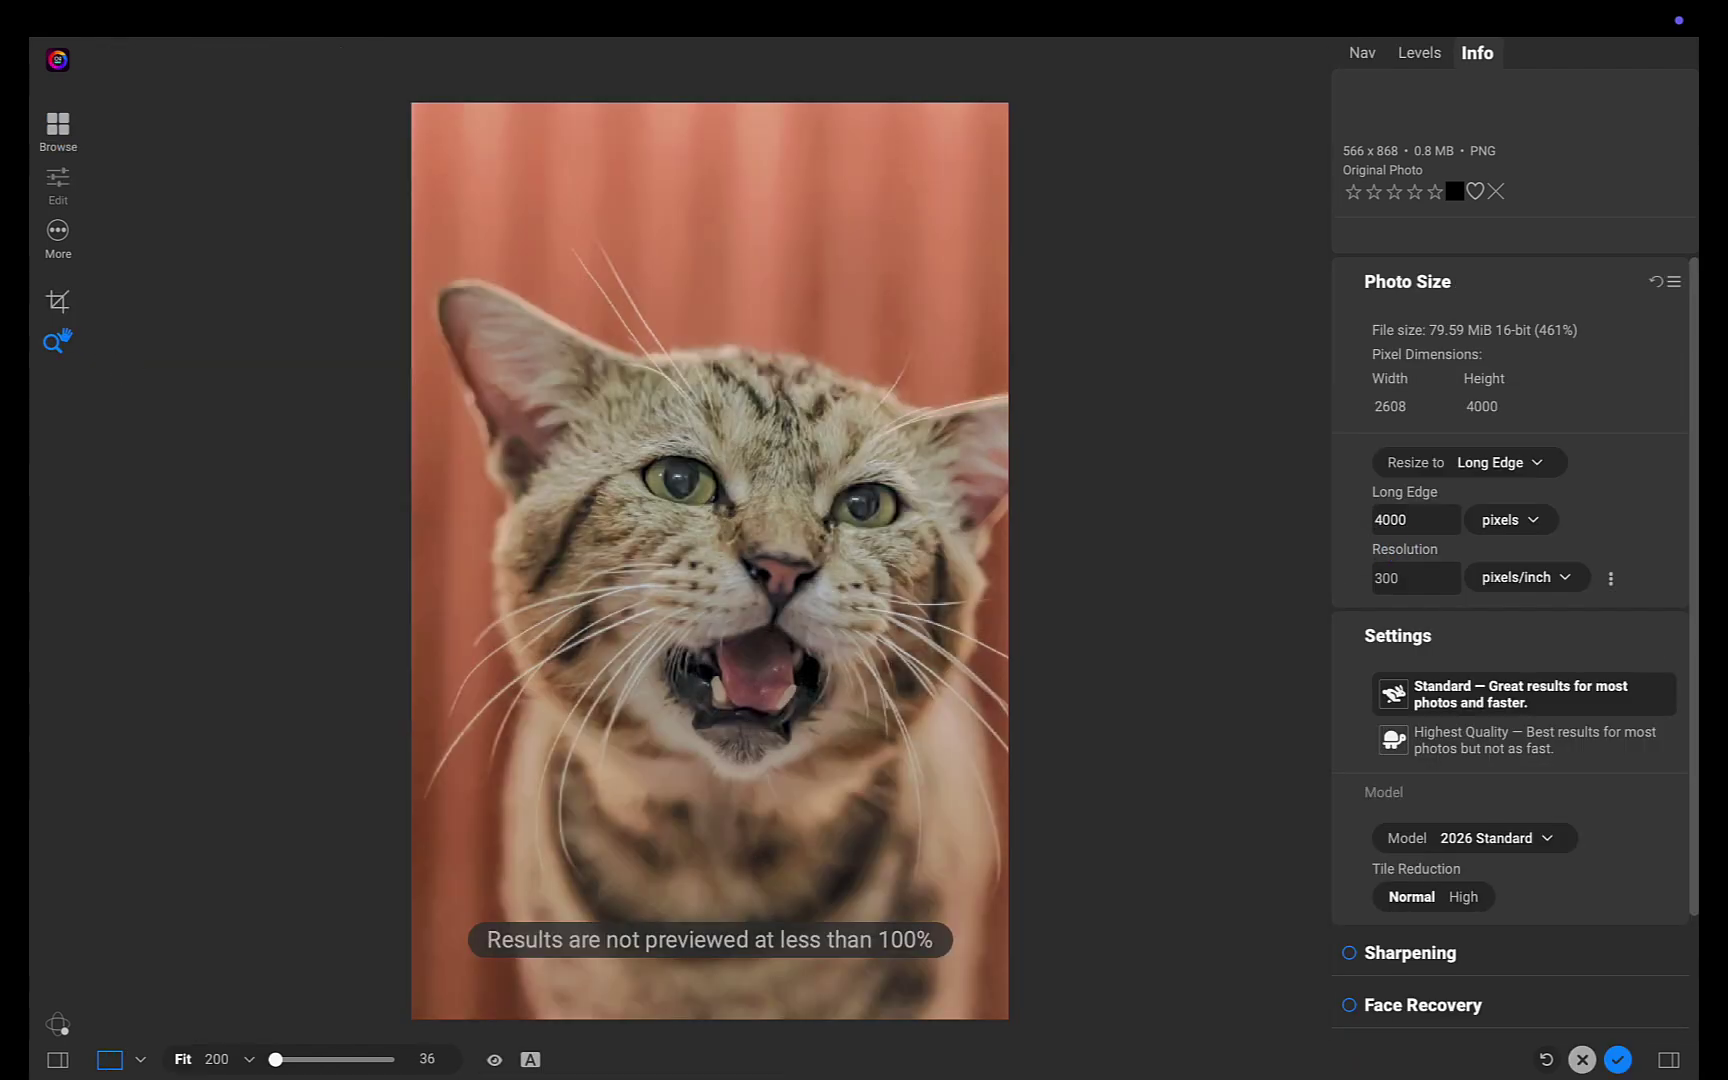
- Enable sharpening, compare against the original, and switch to the Highest Quality model
{"action": "scroll", "coordinate": [772, 683], "scroll_direction": "up", "scroll_amount": 6}
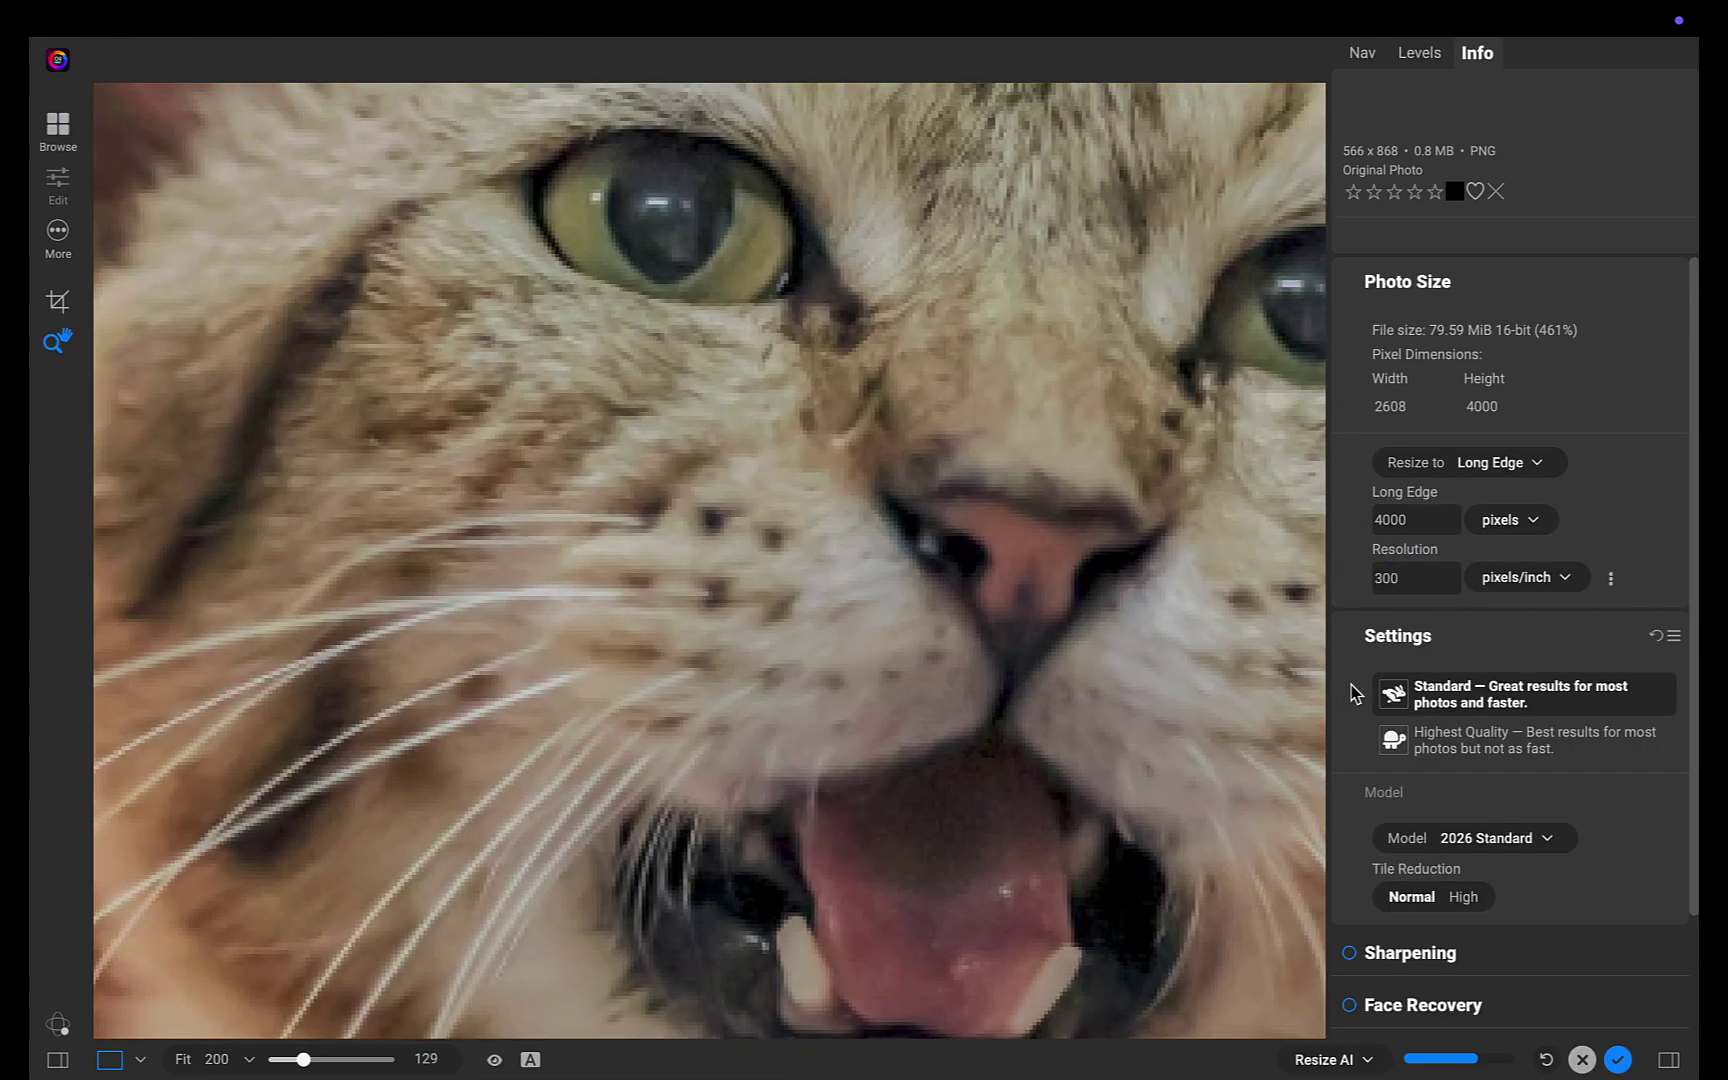
{"action": "left_click", "coordinate": [1349, 952]}
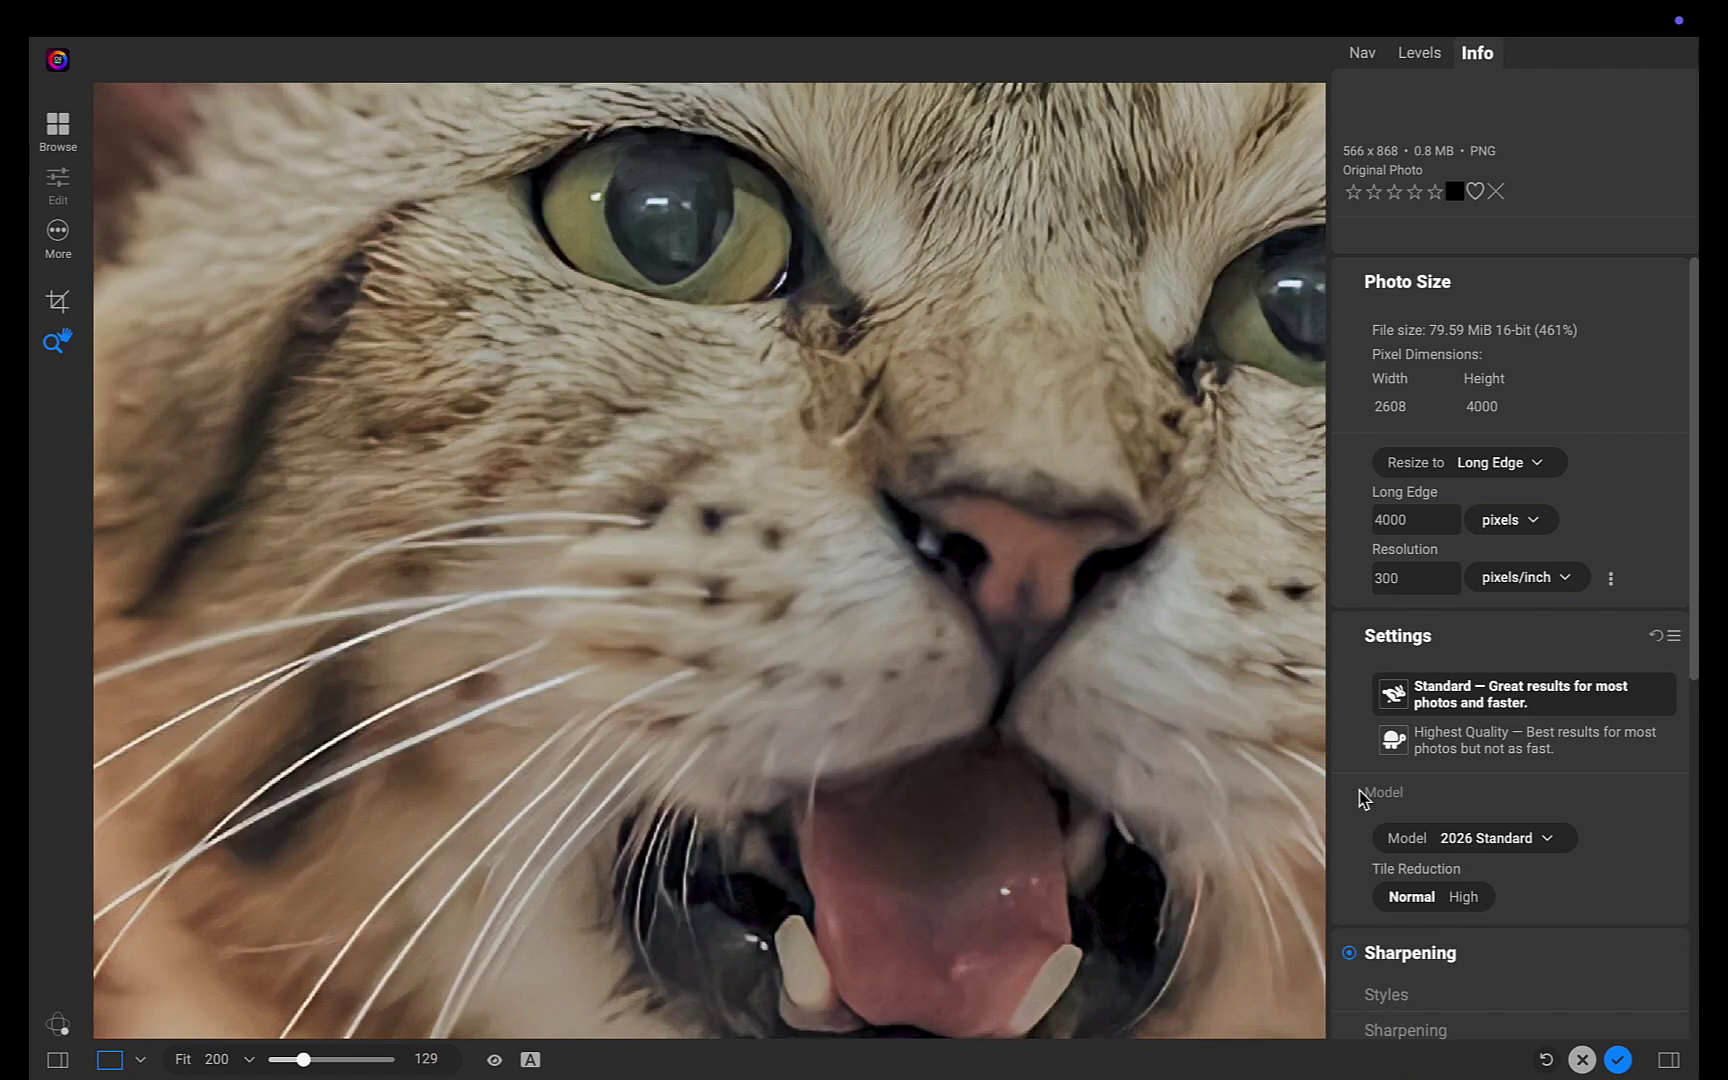
{"action": "left_click", "coordinate": [495, 1061]}
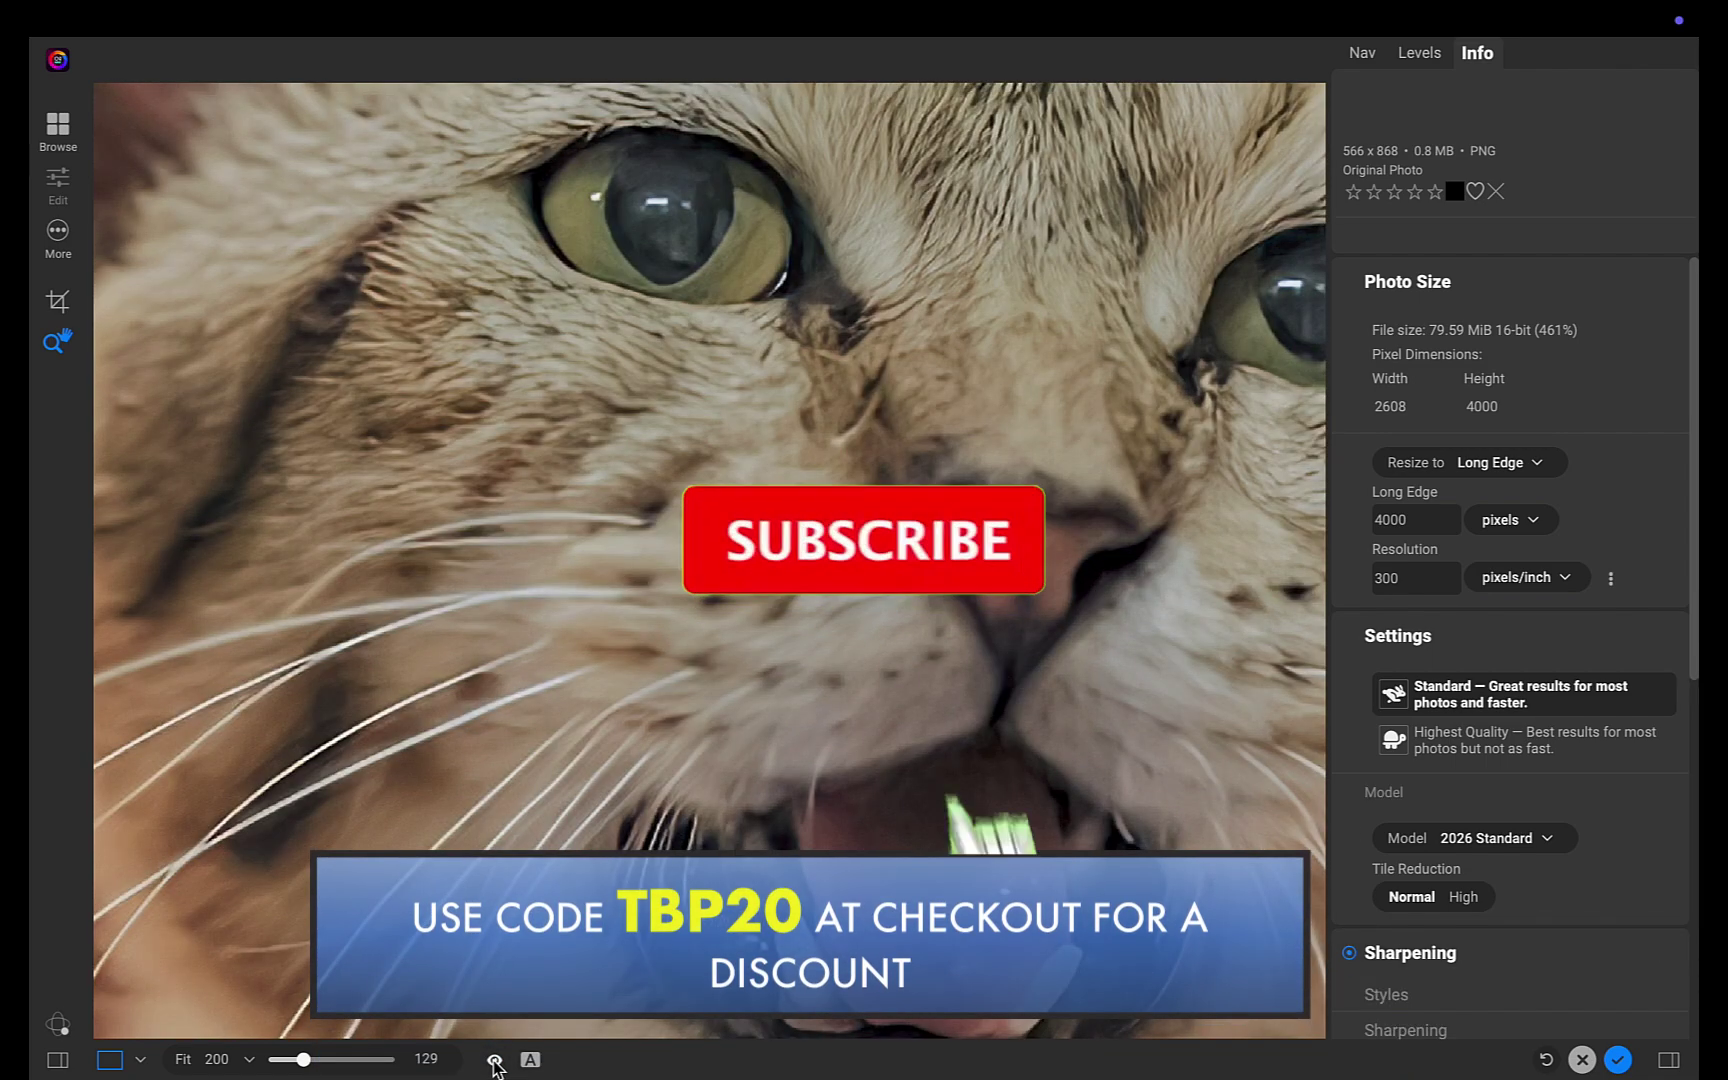
{"action": "left_click", "coordinate": [495, 1061]}
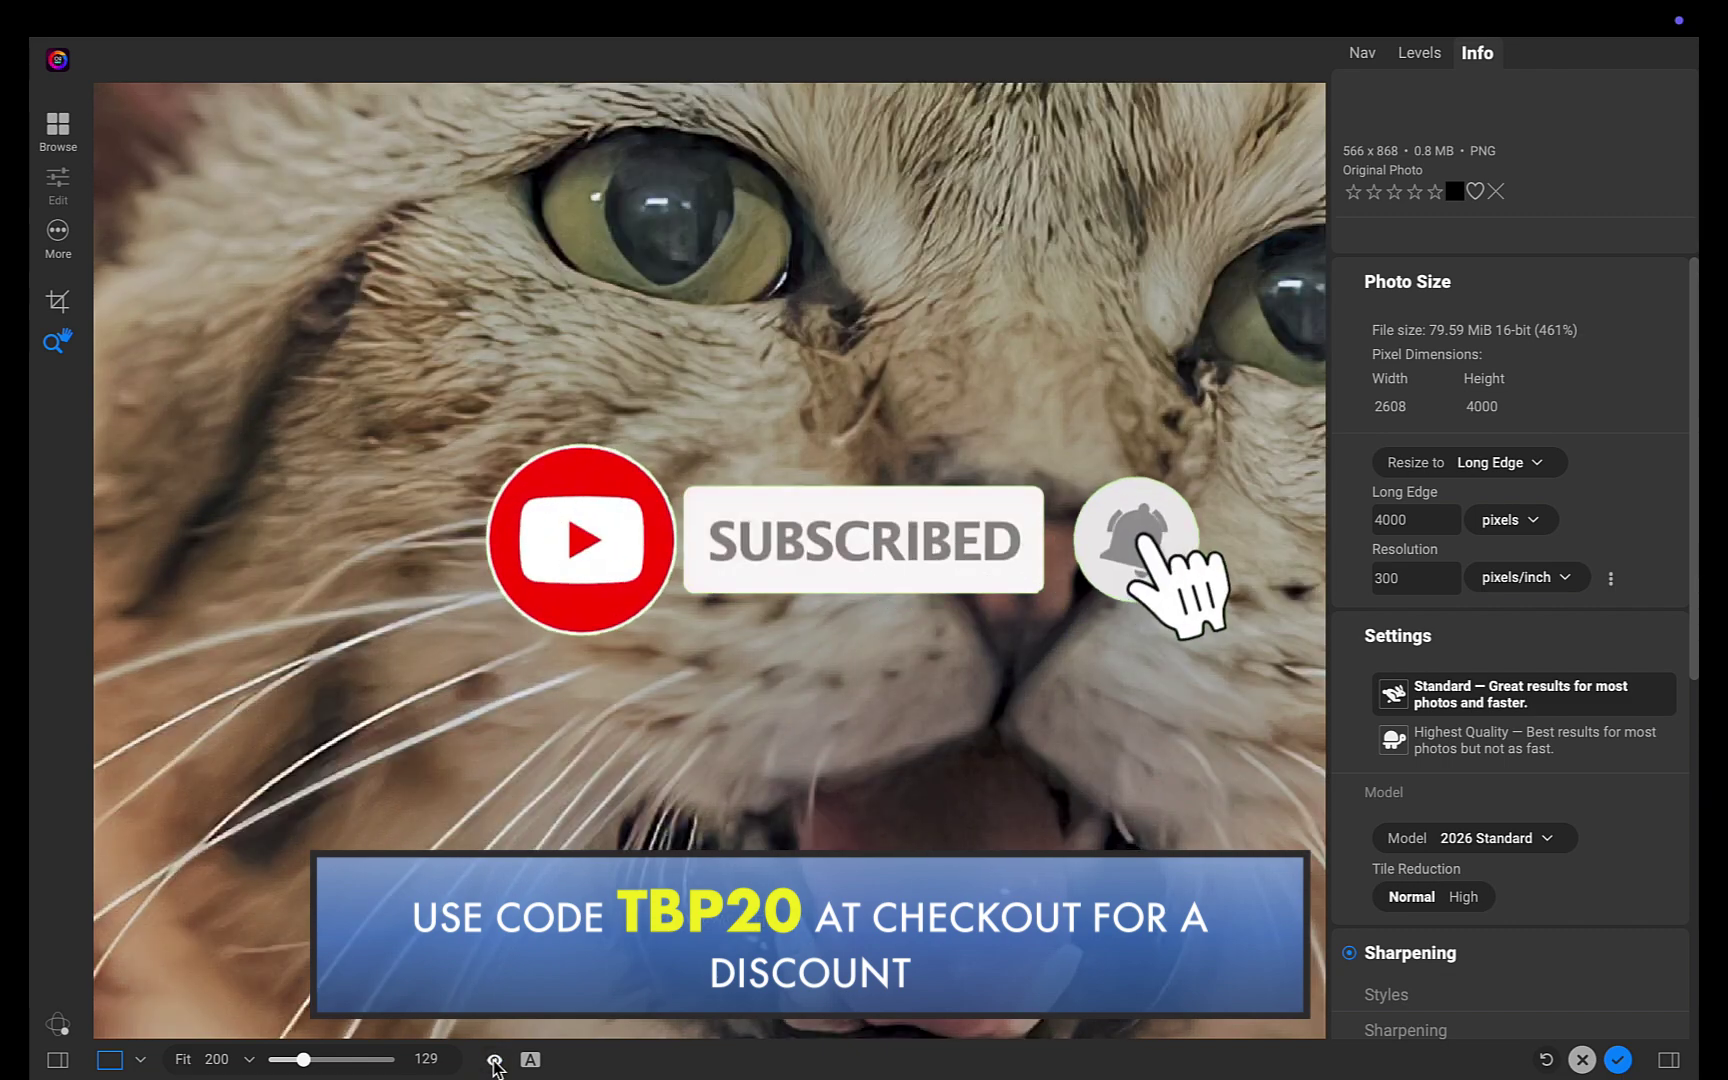
{"action": "left_click", "coordinate": [1422, 758]}
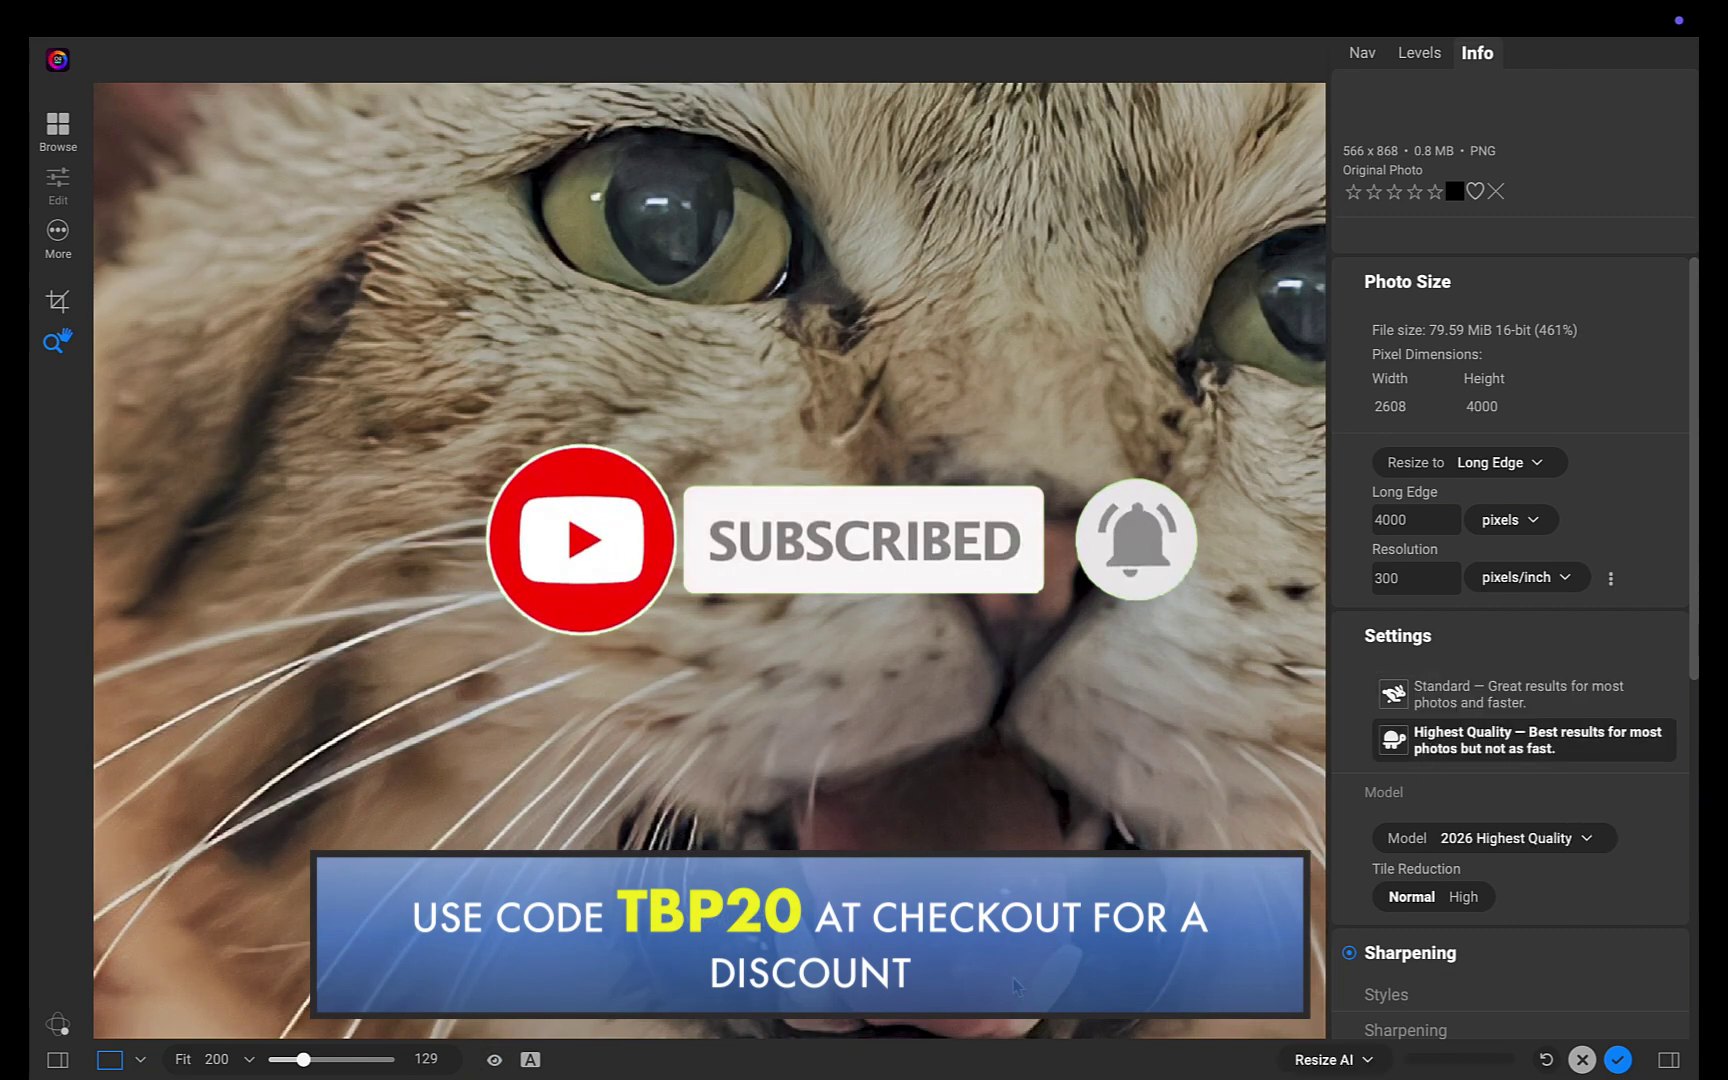